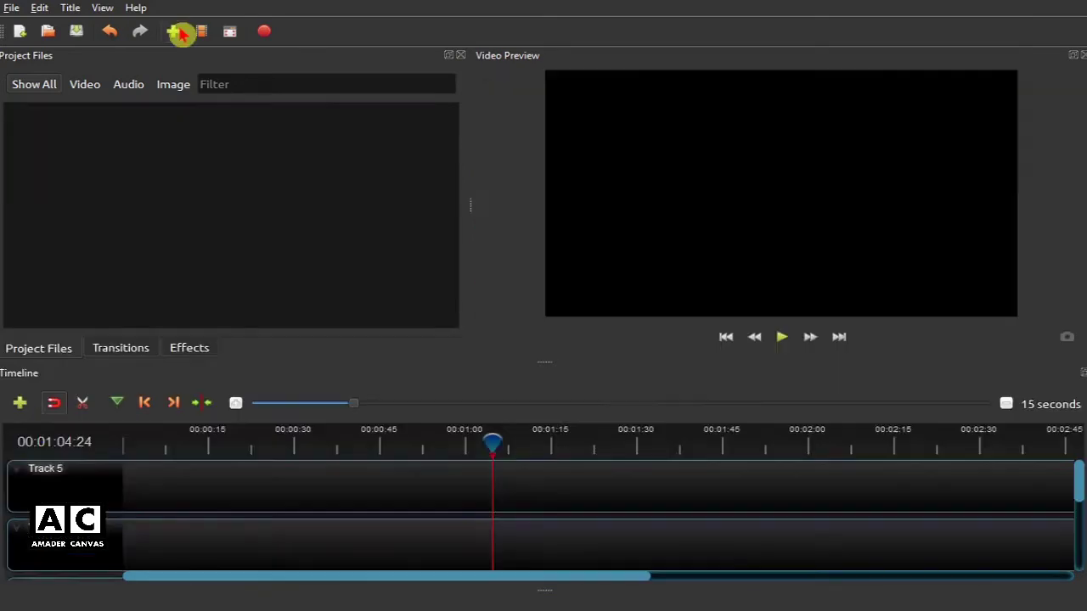
- Import Cartoon1.mp4 from the 01.Openshot folder into the project files and open it for clip splitting
left_click(179, 33)
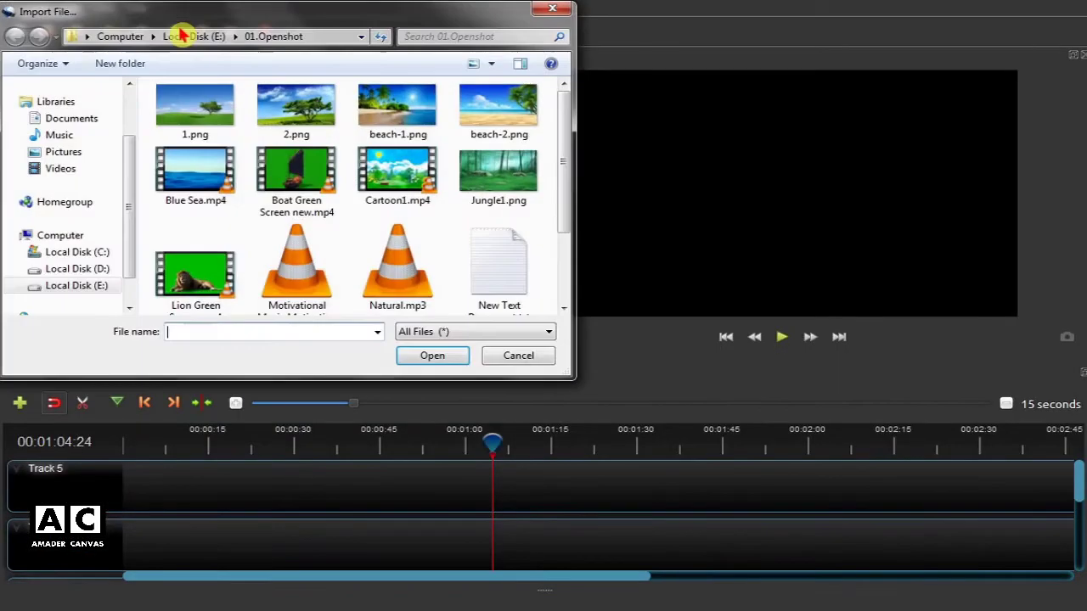
double_click(395, 174)
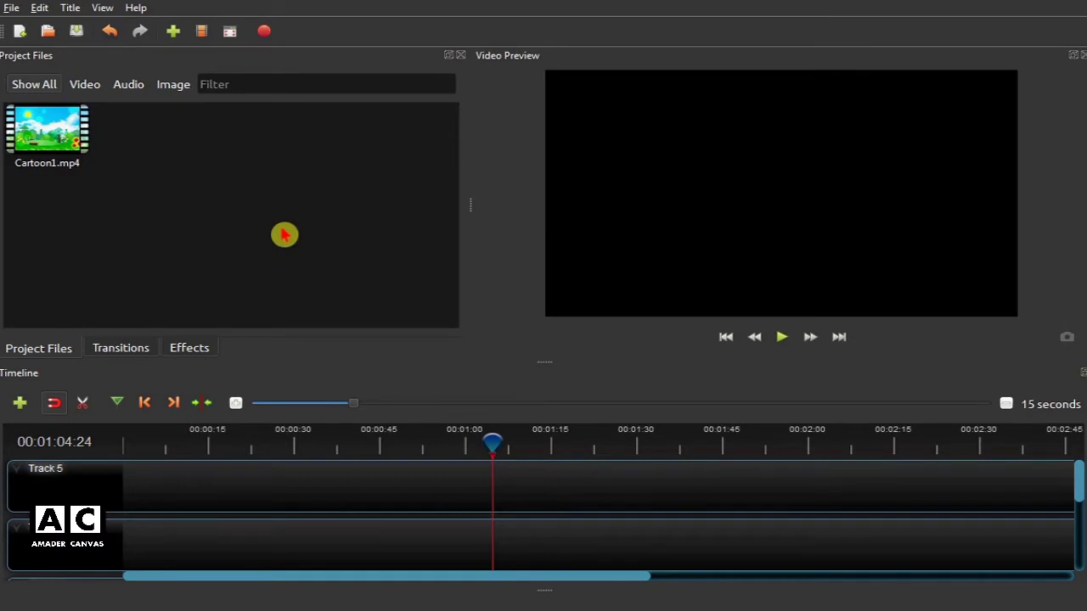
left_click(59, 133)
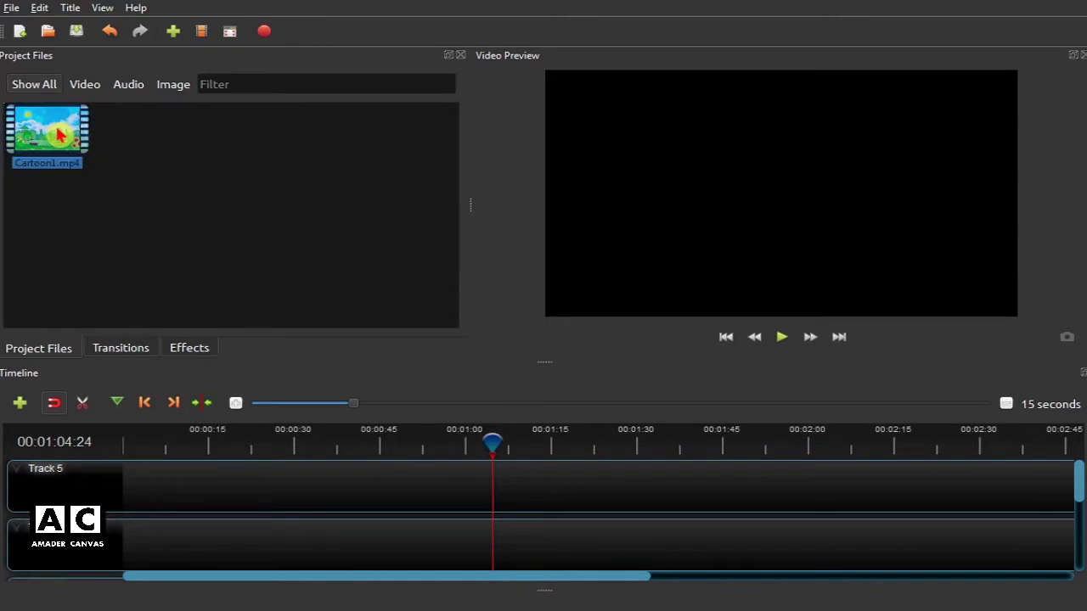
right_click(60, 133)
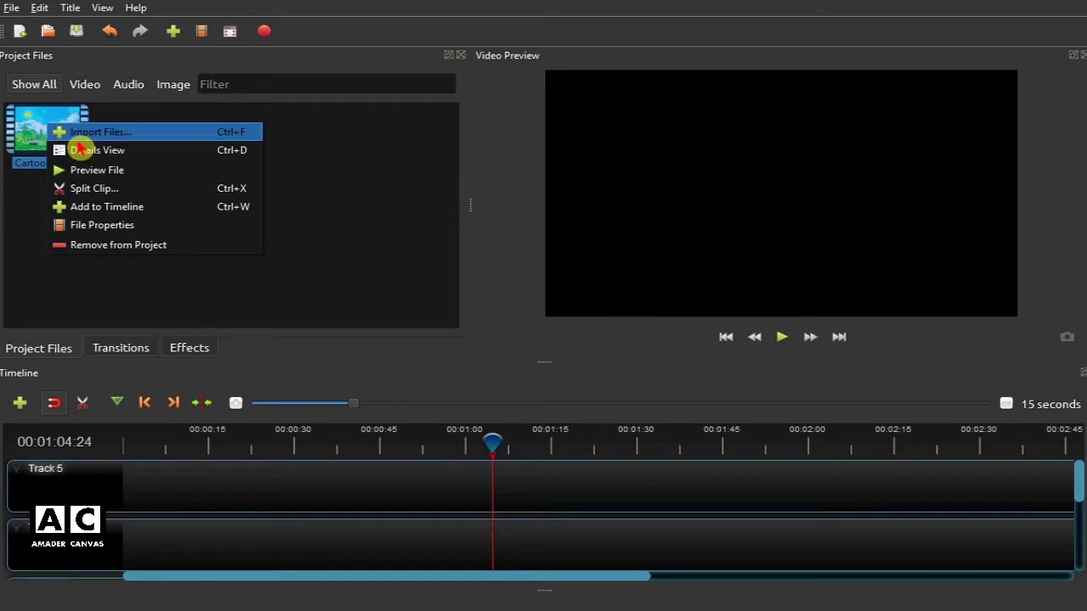
left_click(140, 196)
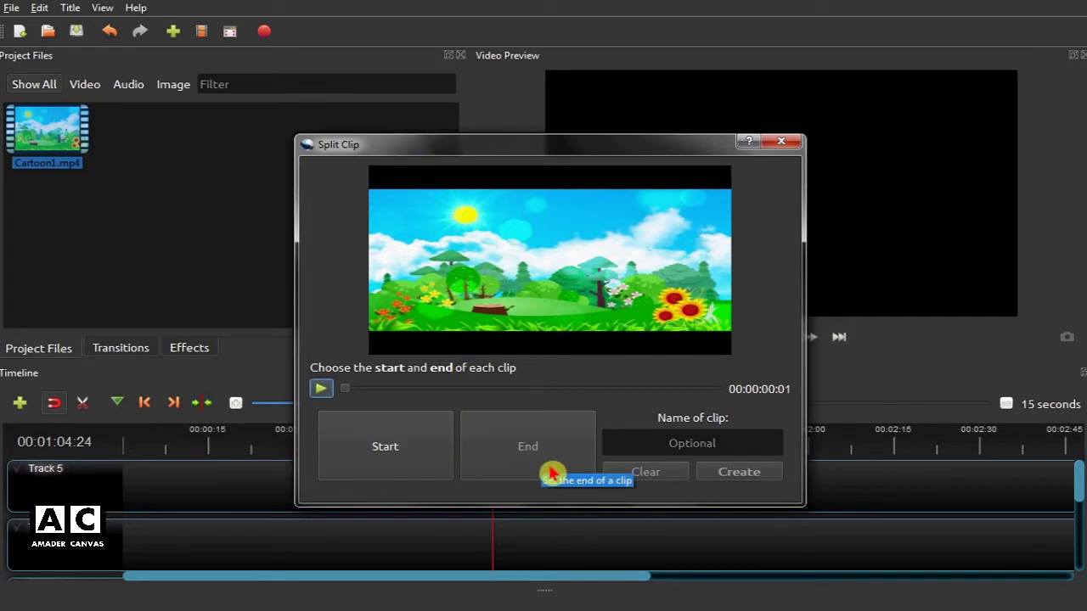
- Create a split clip named 1 from the sunny meadow scene, starting at 00:00:01:18 and ending at 00:00:14:03
left_click(328, 392)
left_click(398, 450)
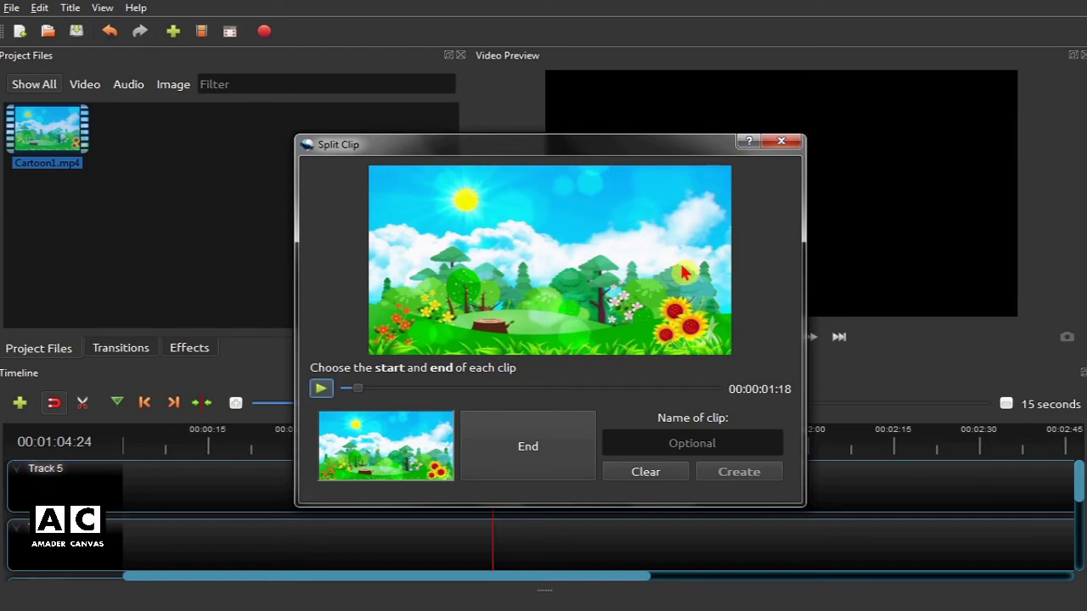
left_click(346, 384)
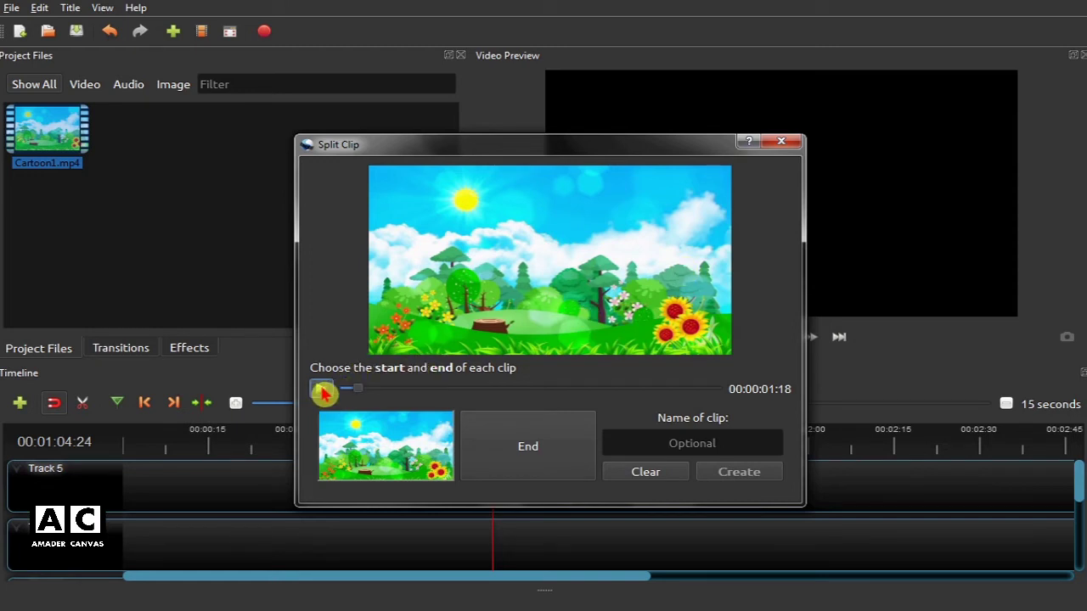
left_click(322, 389)
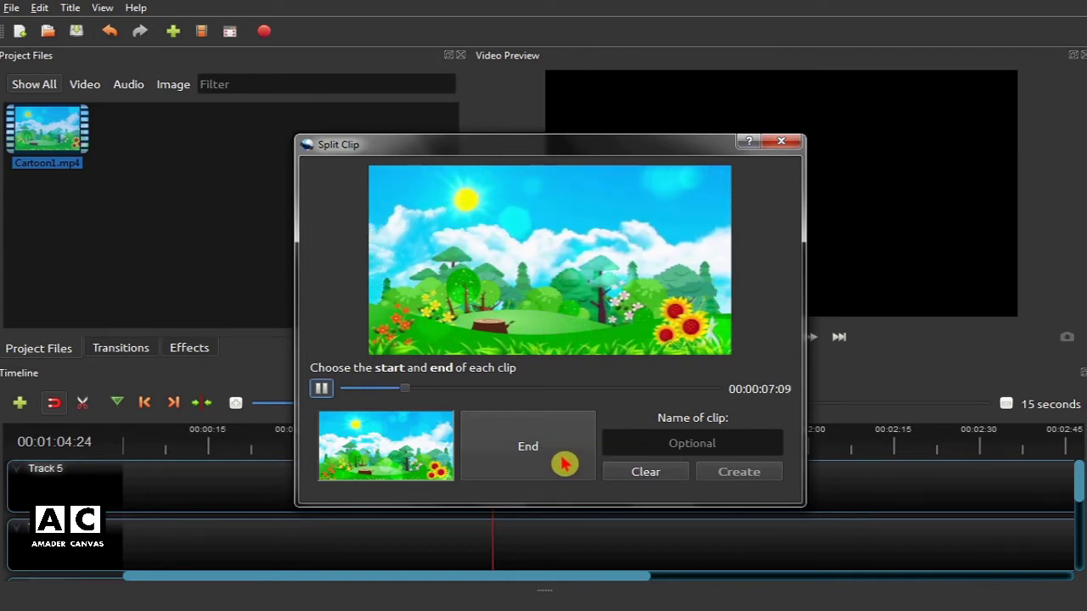
left_click(561, 459)
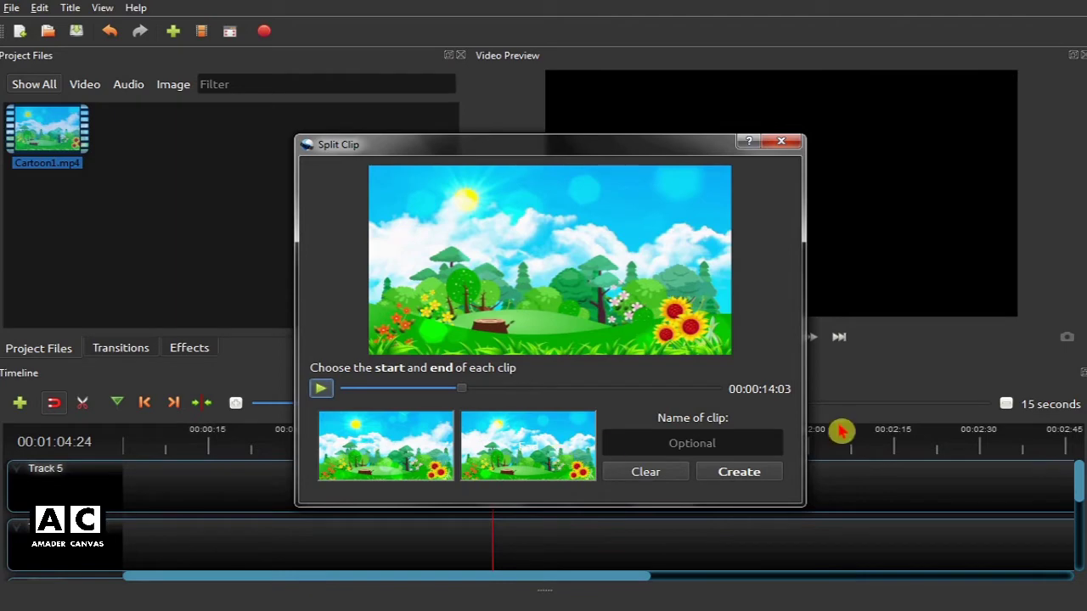
left_click(717, 442)
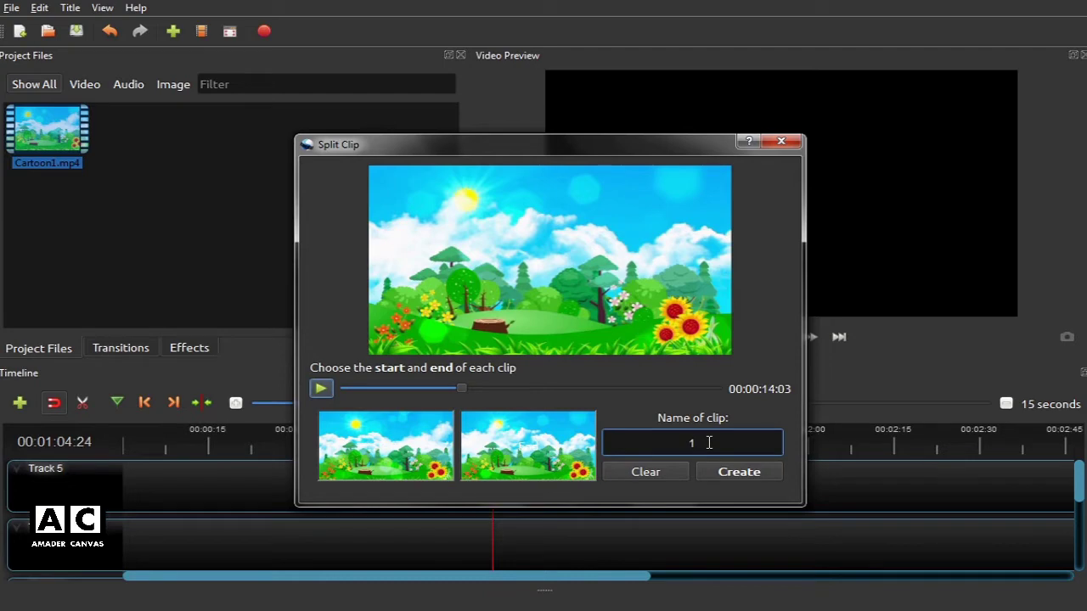
left_click(740, 474)
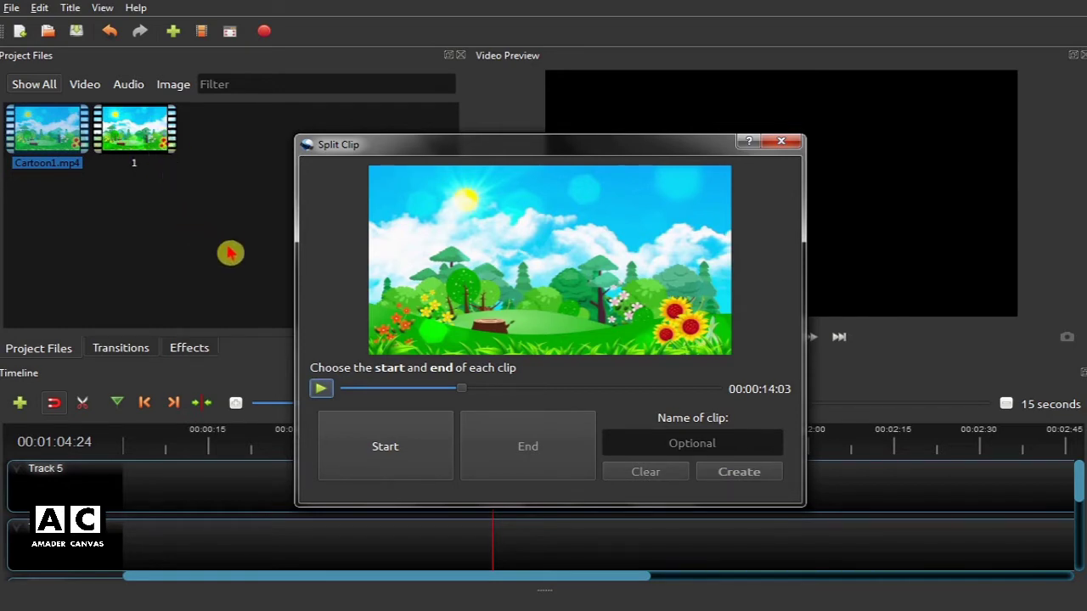
- Create a split clip named 2 from the night moon scene, starting at 00:00:20:14 and ending at 00:00:29:11
left_click(323, 393)
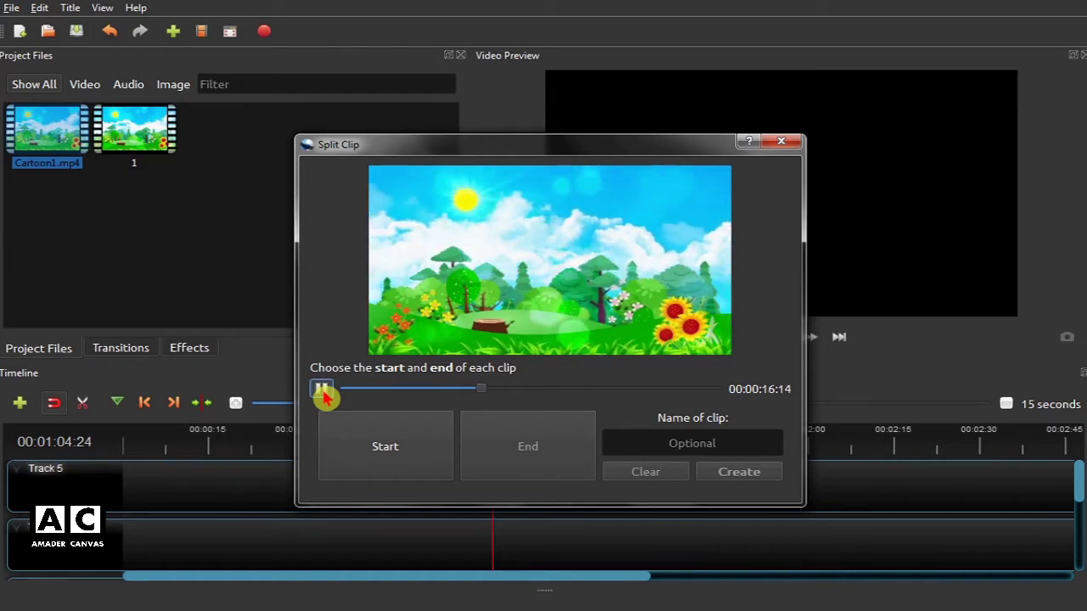
left_click(324, 394)
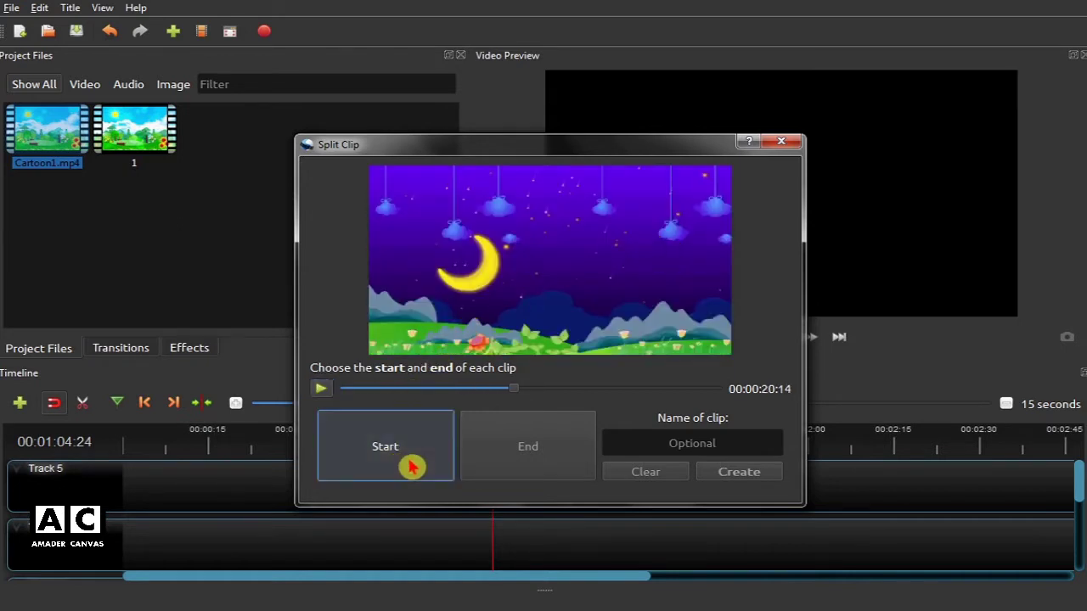
left_click(410, 467)
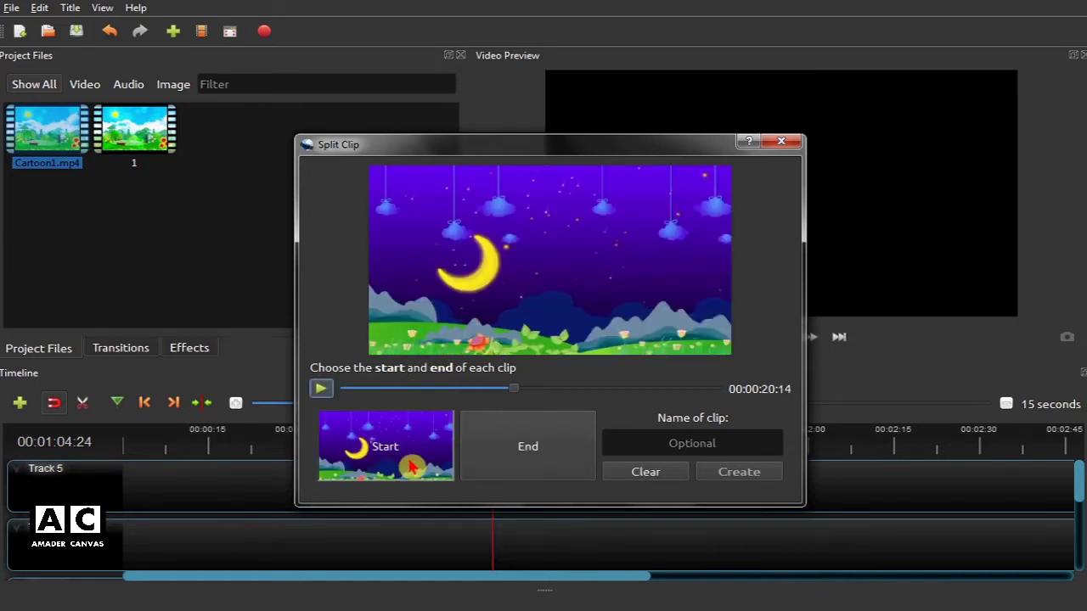
left_click(323, 394)
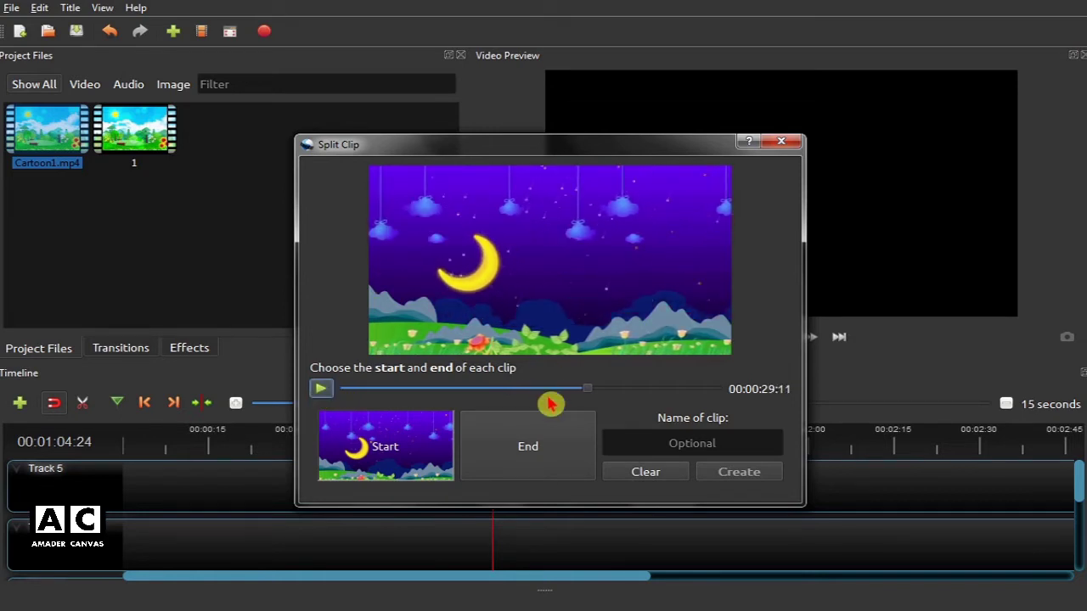
left_click(544, 457)
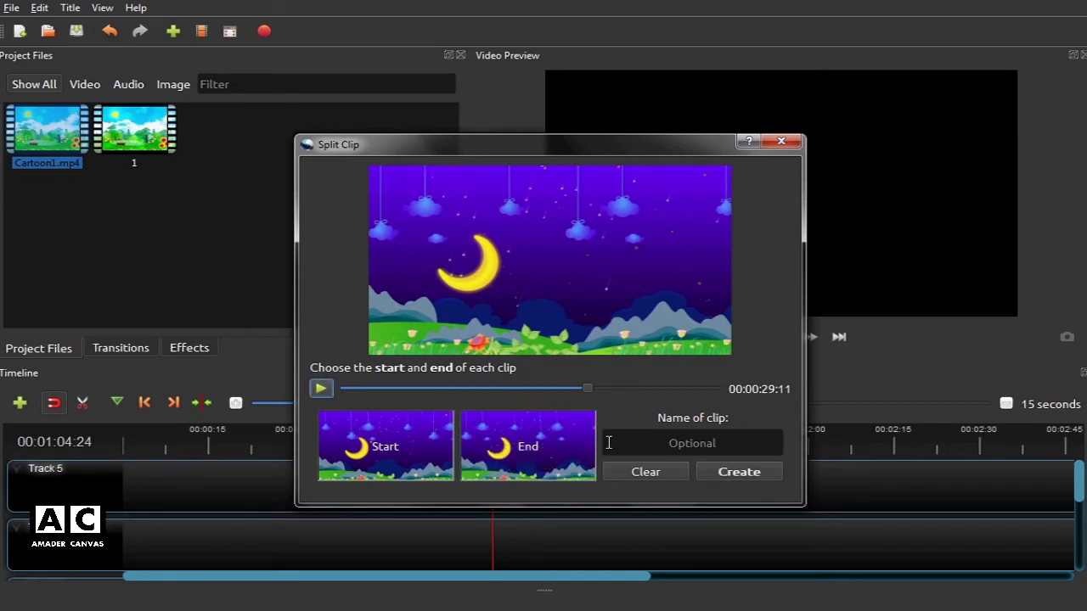
left_click(703, 447)
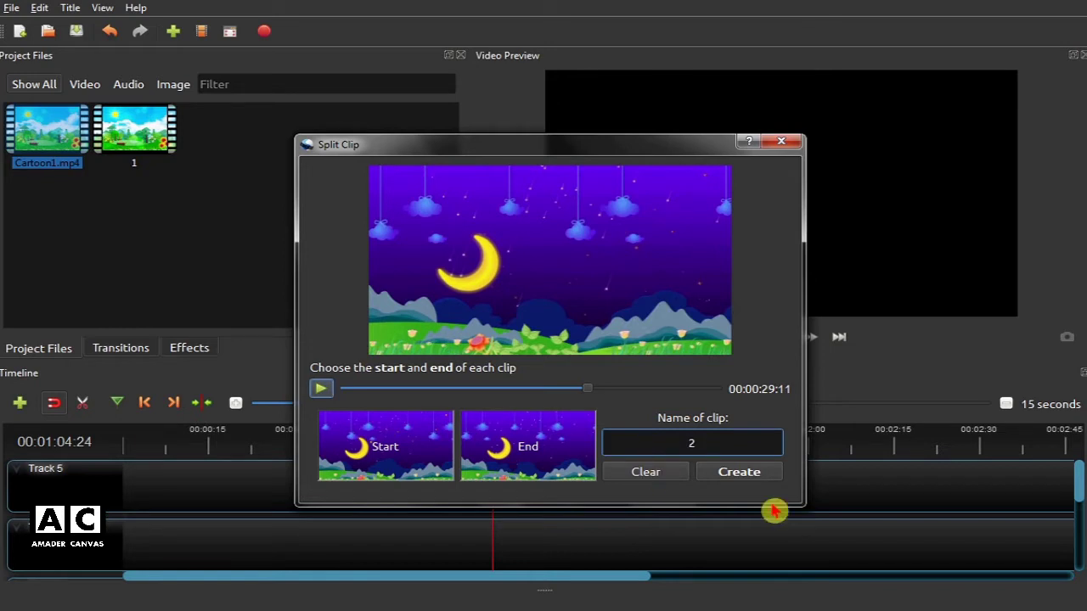
left_click(735, 472)
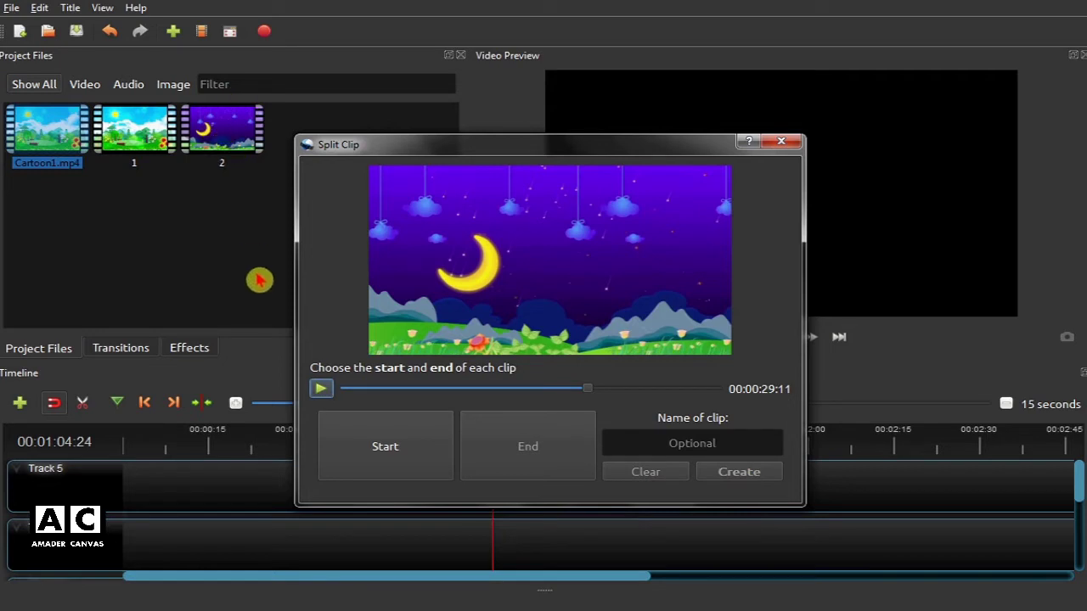
- Create a split clip named 3 from the sea castle scene, 00:00:30:18 to 00:00:44:29, and close the Split Clip dialog
left_click(321, 389)
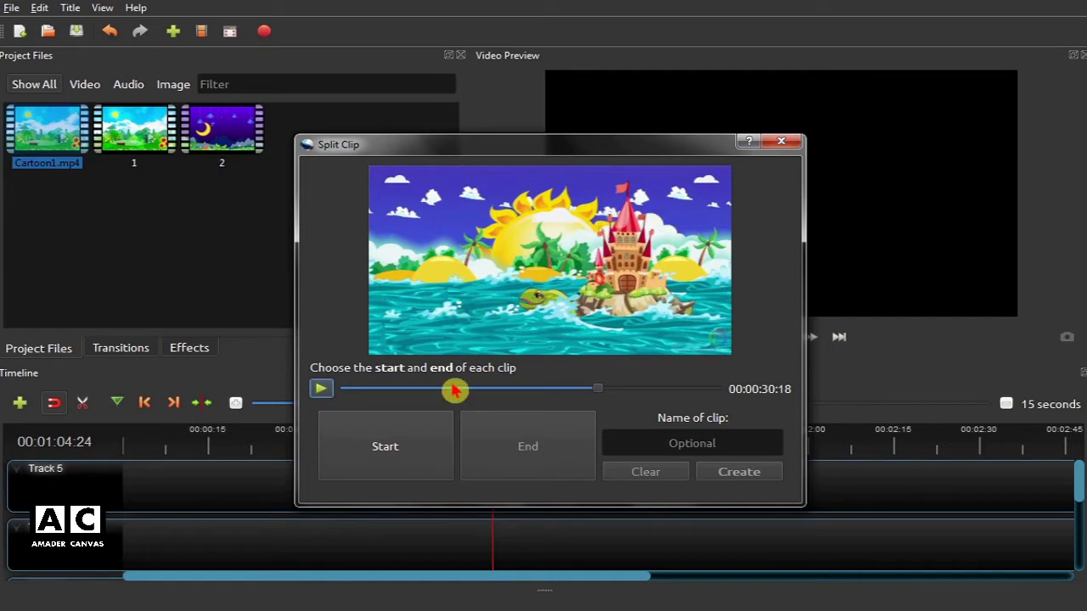
left_click(409, 459)
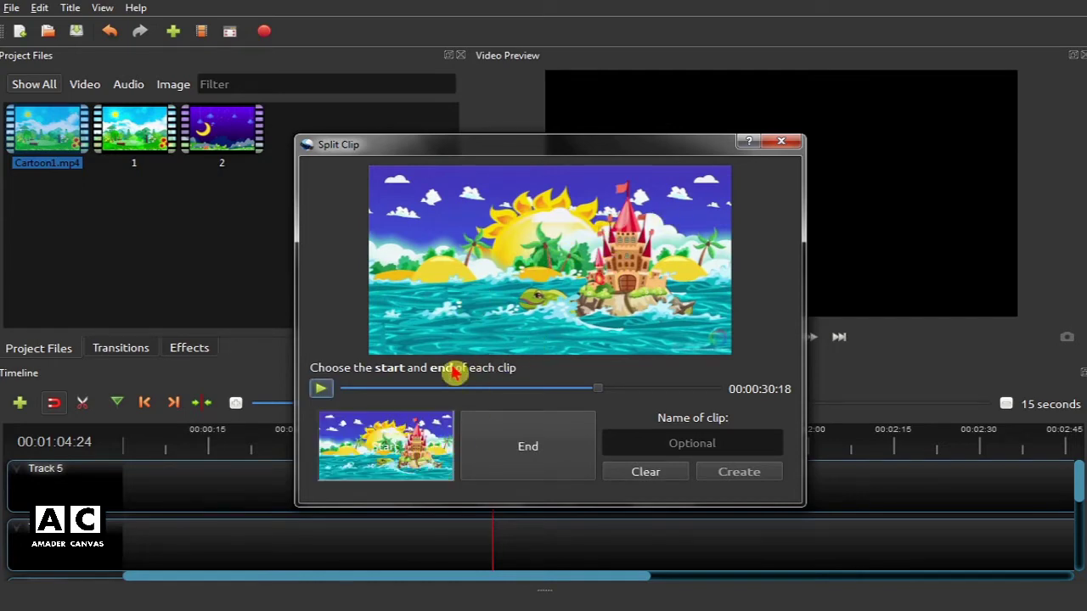
left_click_drag(596, 388, 704, 388)
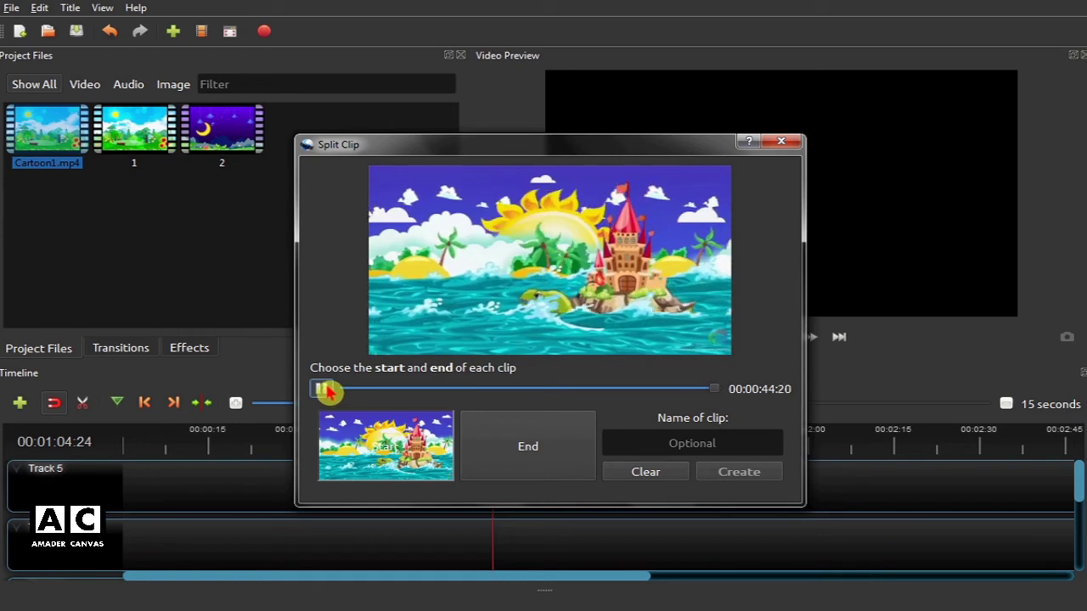
left_click(563, 456)
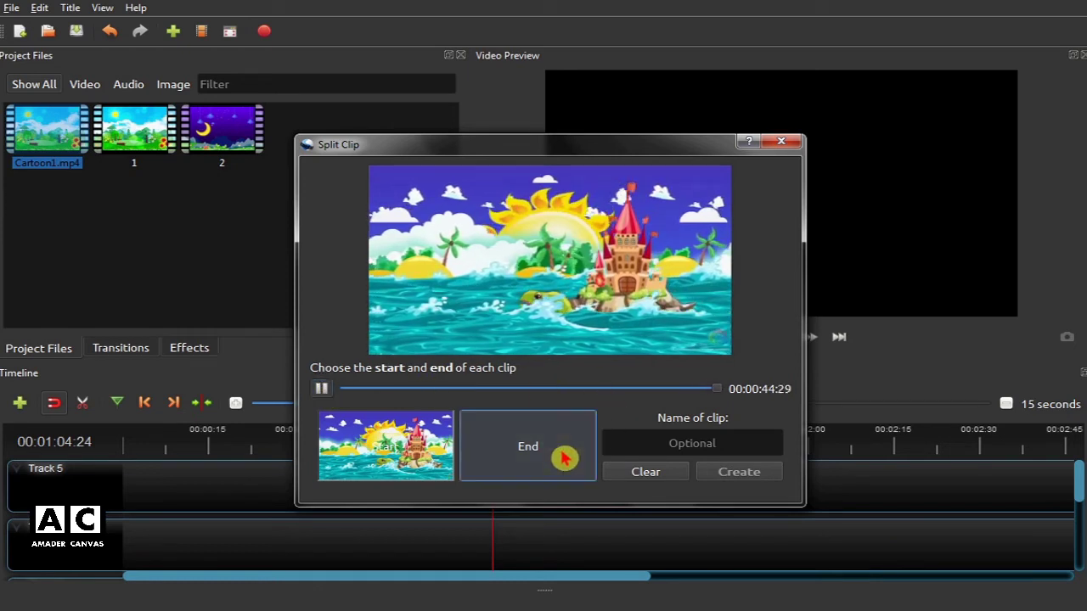
left_click(692, 443)
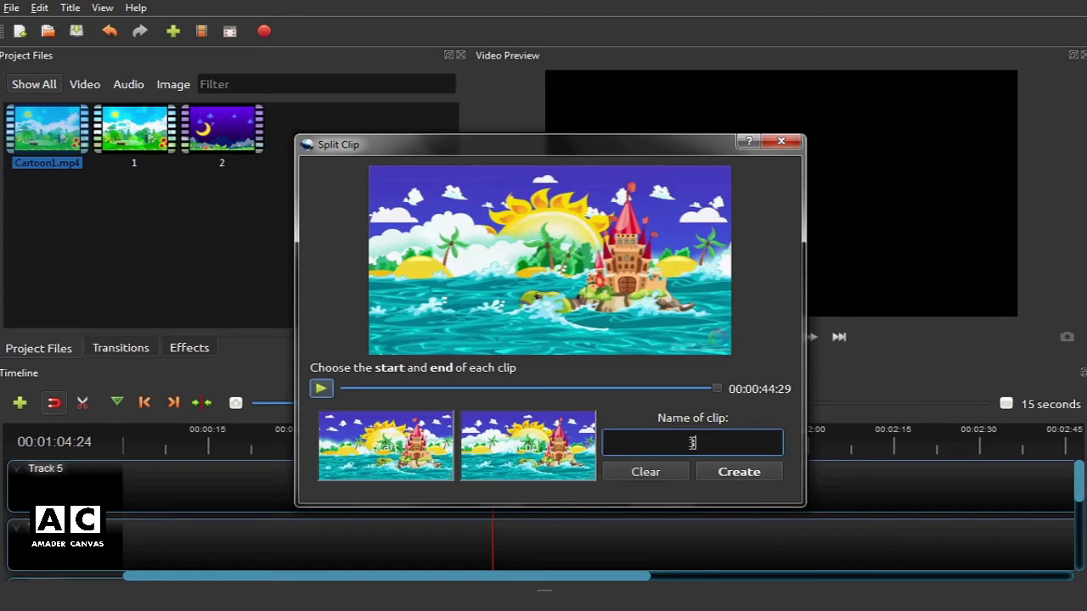
left_click(741, 474)
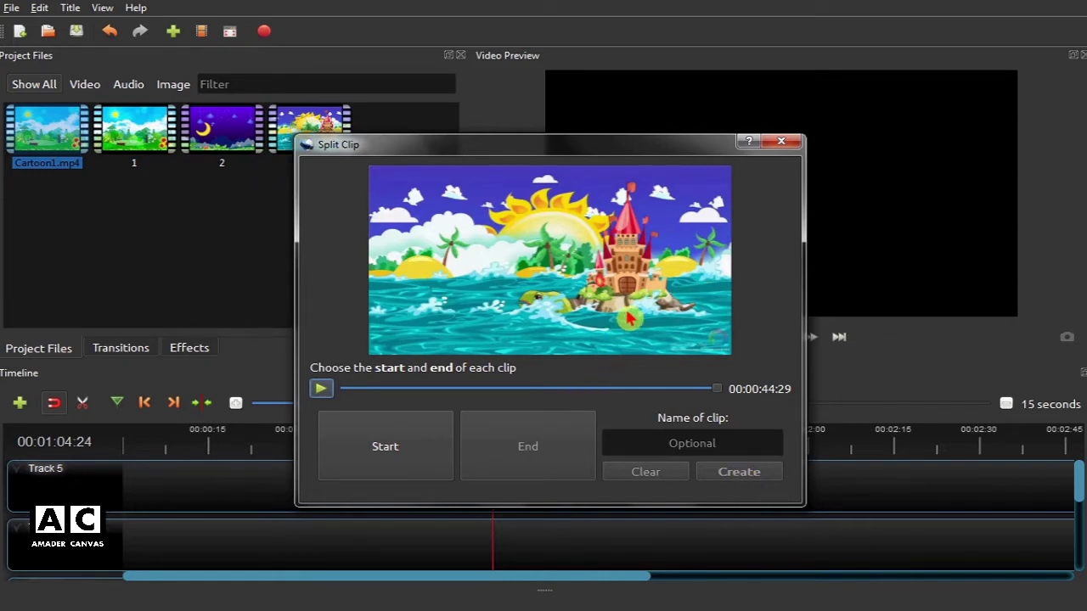
left_click(782, 142)
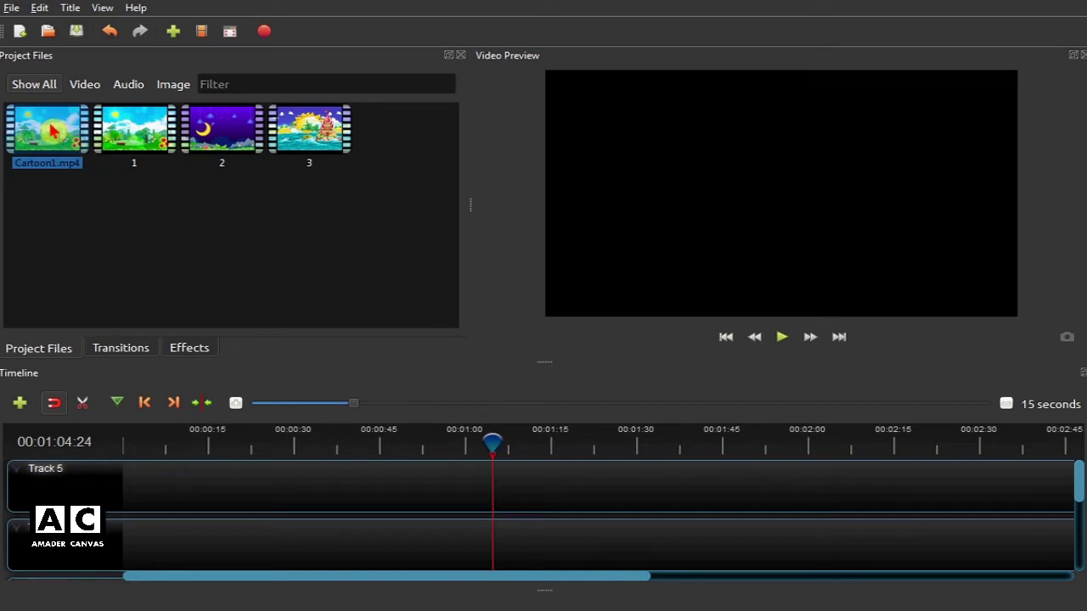
- Place Cartoon1.mp4 on Track 5 and trim both of its ends so it spans about 36 to 43 seconds
left_click_drag(49, 127, 255, 490)
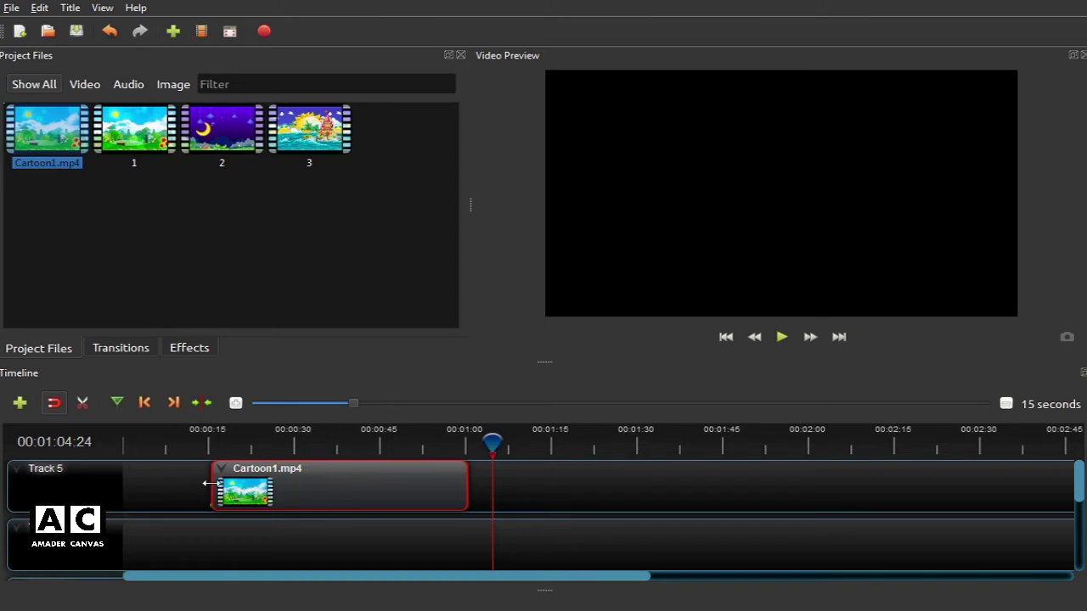
left_click_drag(208, 483, 270, 482)
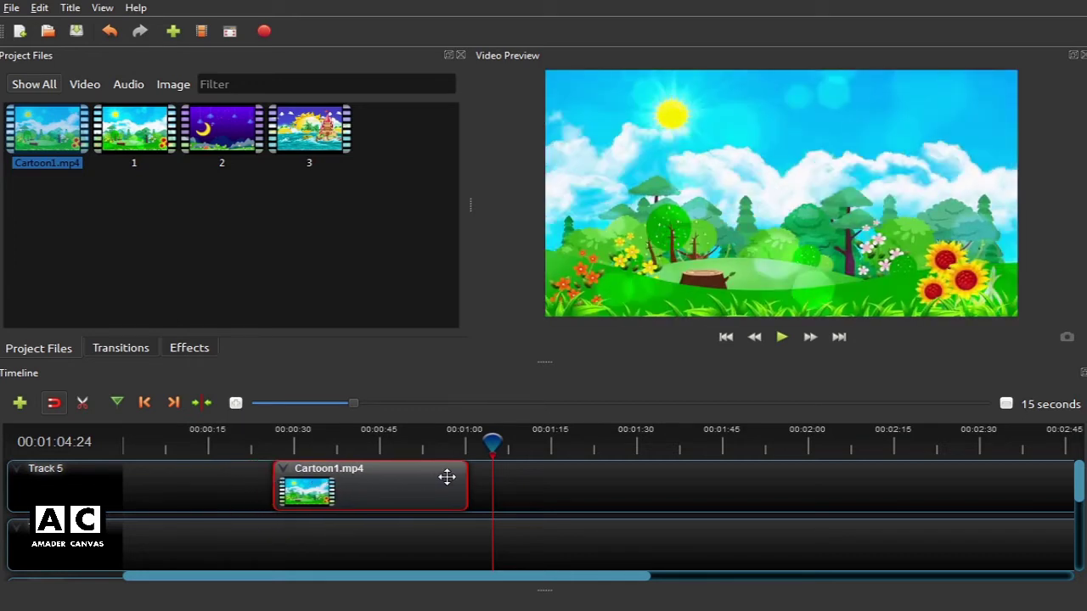
left_click_drag(443, 479, 371, 478)
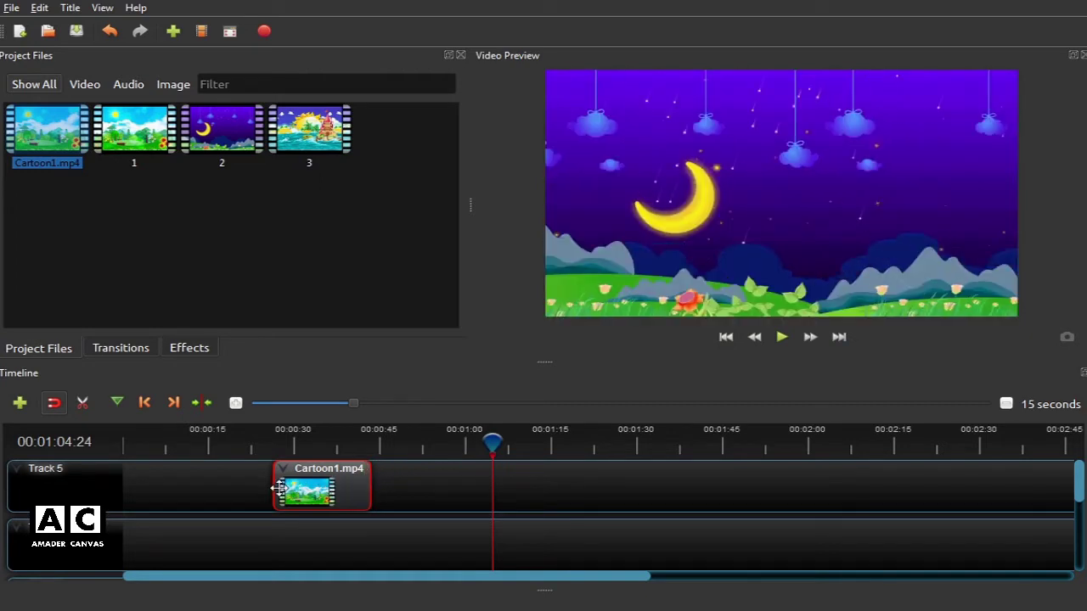
left_click_drag(272, 486, 327, 487)
- Move the playhead back to the start of the trimmed clip on Track 5 and play part of it
left_click_drag(490, 438, 360, 438)
left_click_drag(370, 434, 330, 440)
left_click(781, 339)
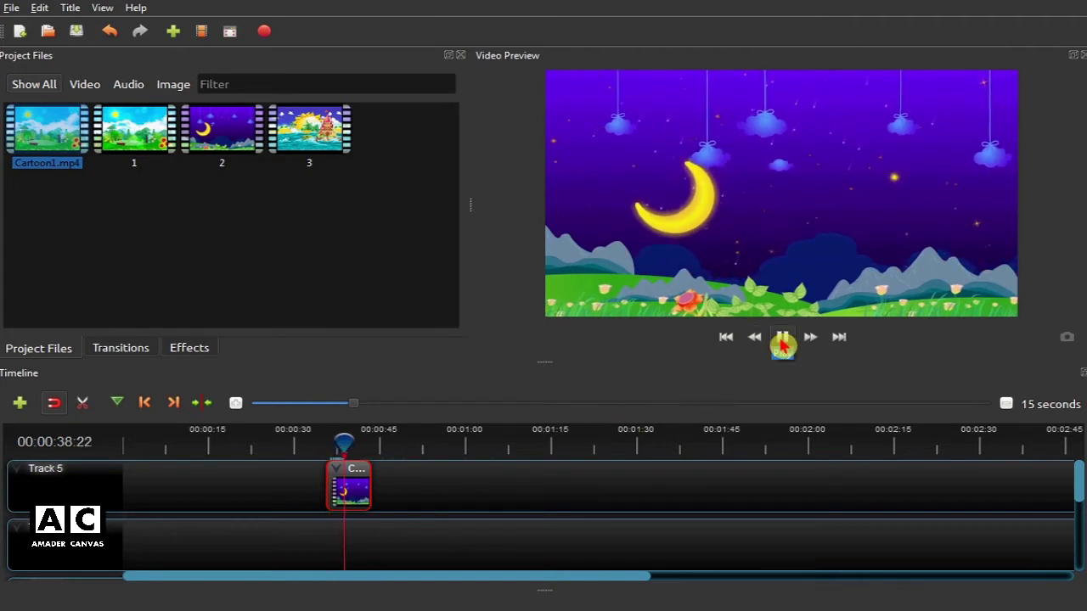
left_click(785, 338)
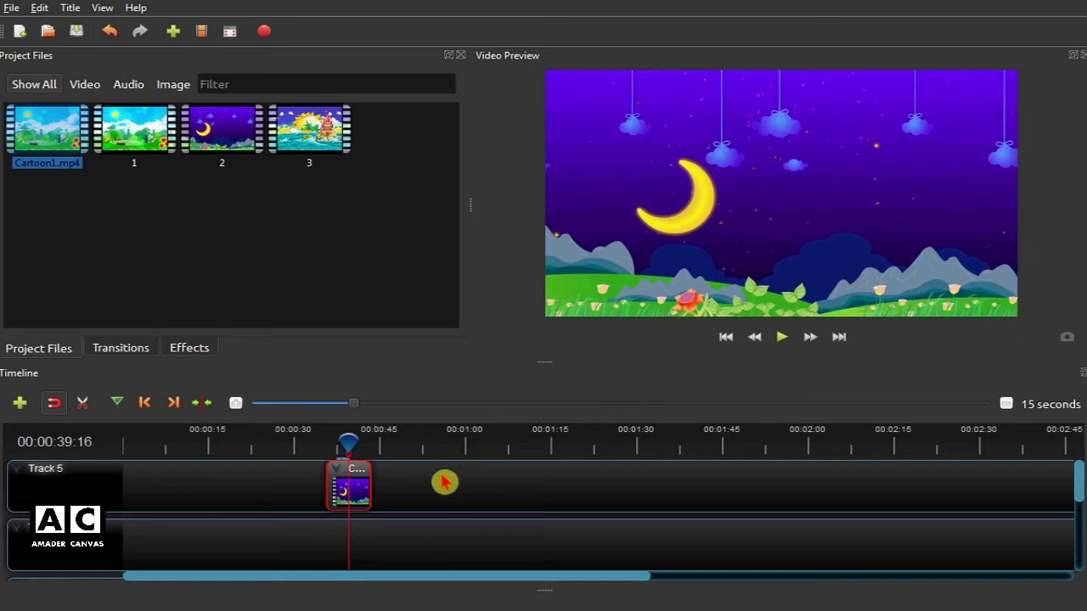
- Delete the trimmed clip and place a fresh, full-length Cartoon1.mp4 at the very start of Track 5
key("Delete")
left_click_drag(34, 158, 329, 492)
left_click_drag(440, 492, 267, 478)
- Slice the full-length clip on Track 5 at 00:00:21:10, keeping both sides
left_click_drag(349, 441, 236, 441)
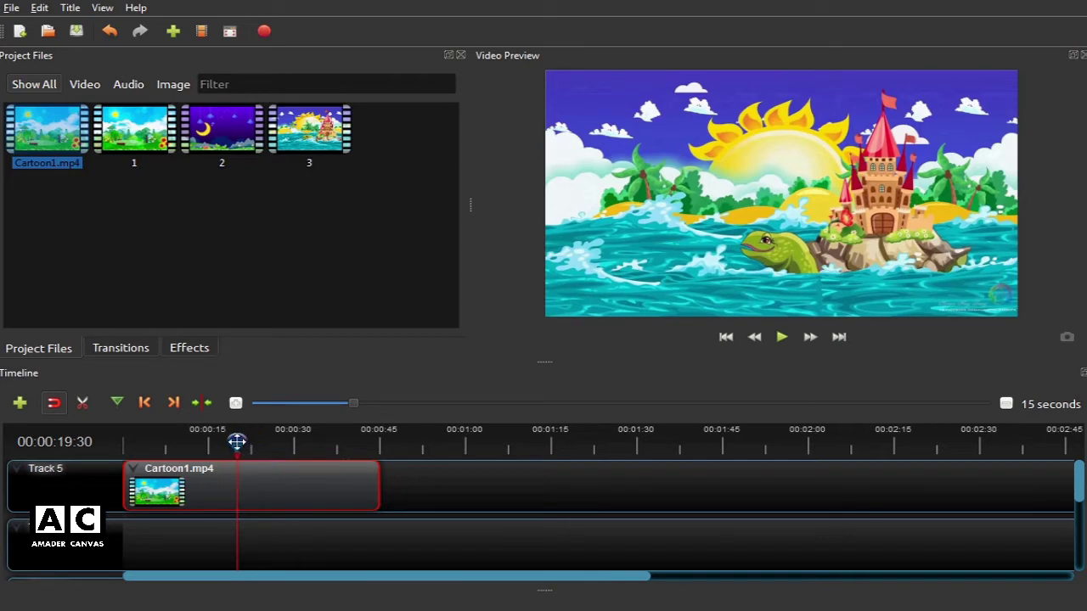
mouse_move(237, 441)
left_mouse_down()
mouse_move(257, 444)
mouse_move(238, 442)
left_mouse_up()
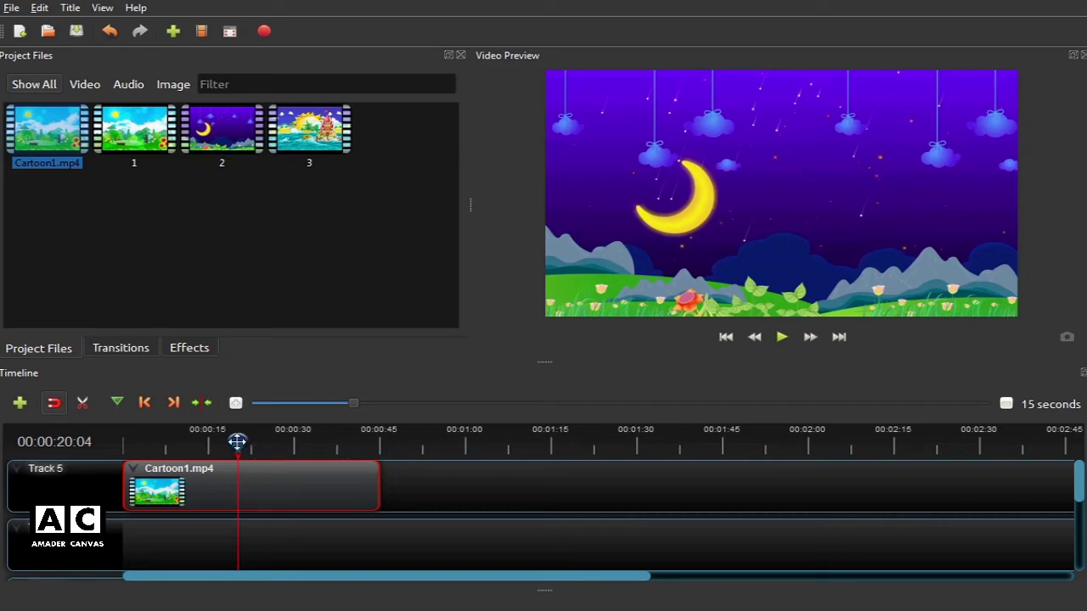
mouse_move(237, 442)
left_mouse_down()
mouse_move(183, 442)
mouse_move(245, 441)
left_mouse_up()
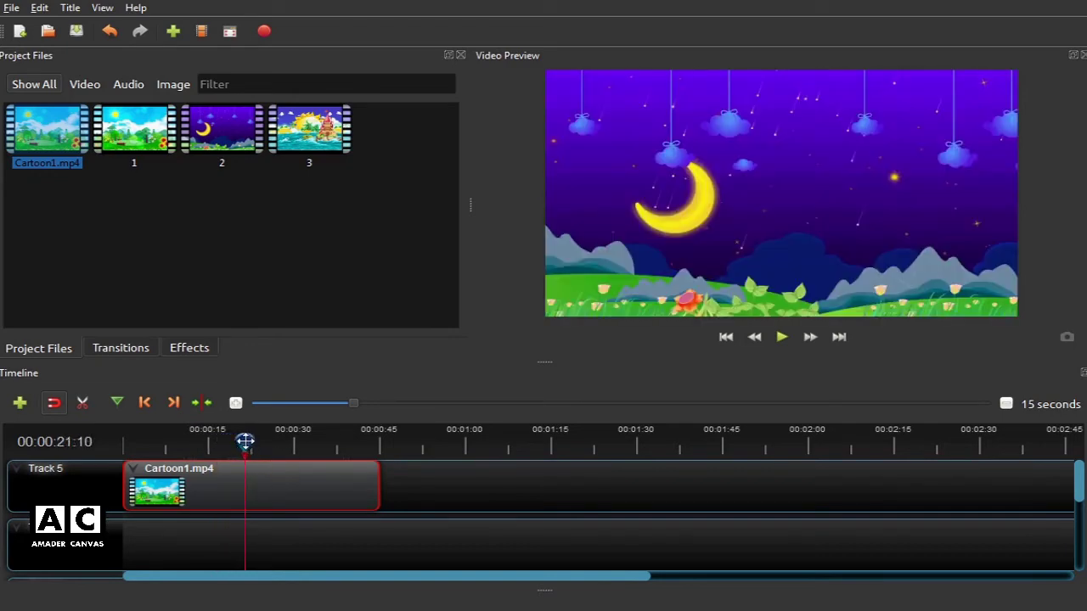
right_click(245, 441)
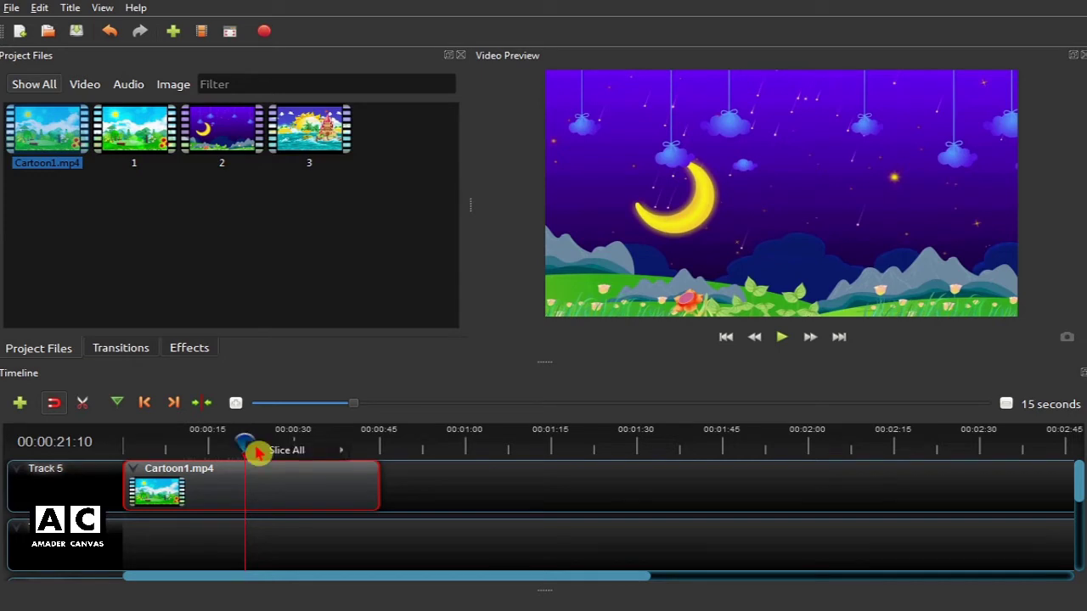
mouse_move(315, 453)
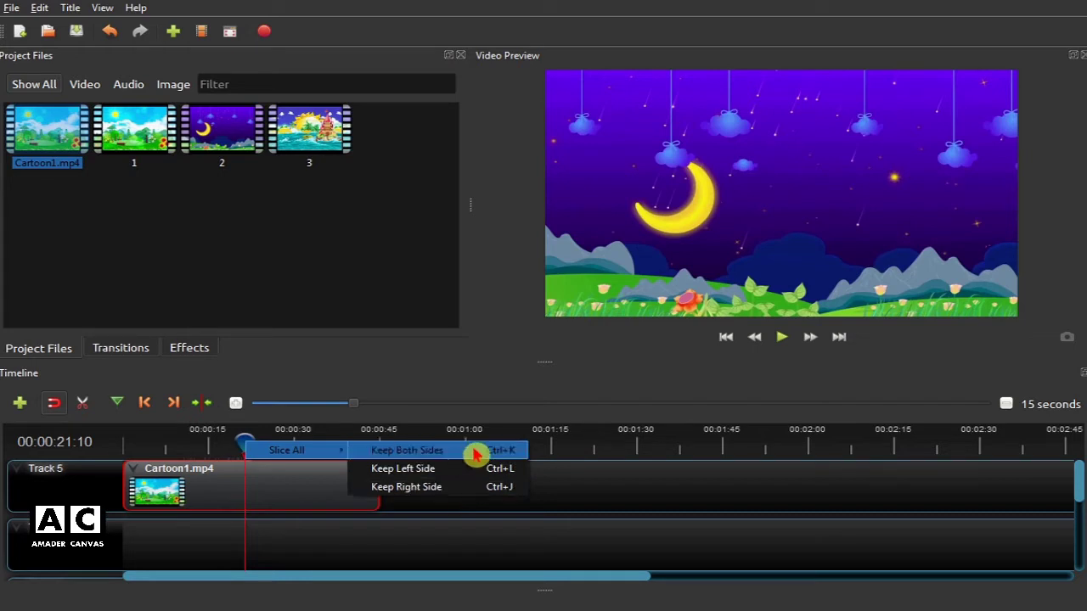
left_click(466, 456)
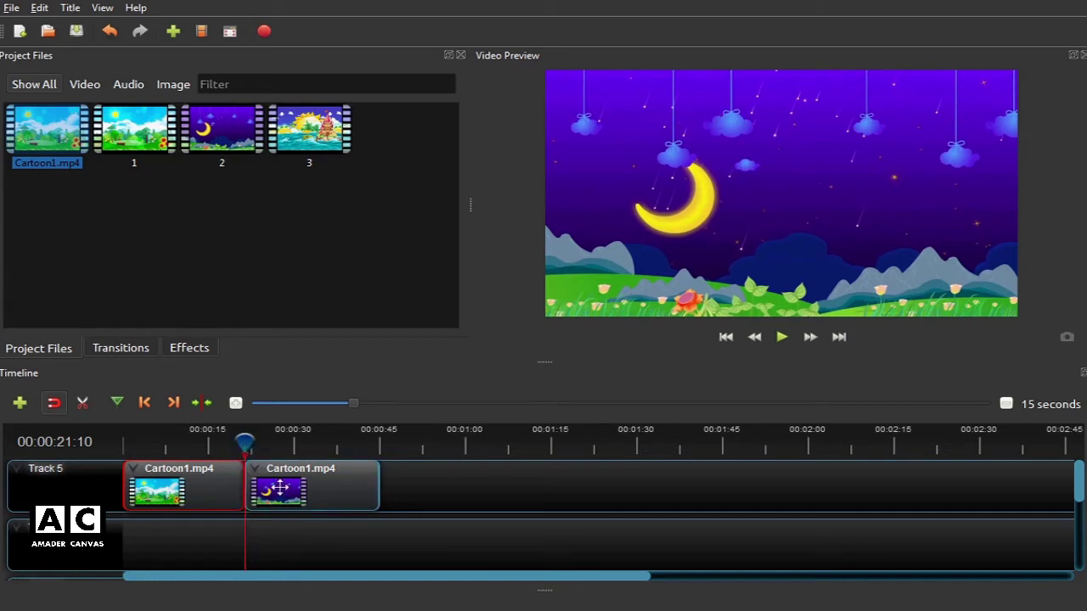
- Nudge the second piece on Track 5, and undo both that move and the slice
mouse_move(279, 488)
left_mouse_down()
mouse_move(366, 488)
mouse_move(282, 488)
left_mouse_up()
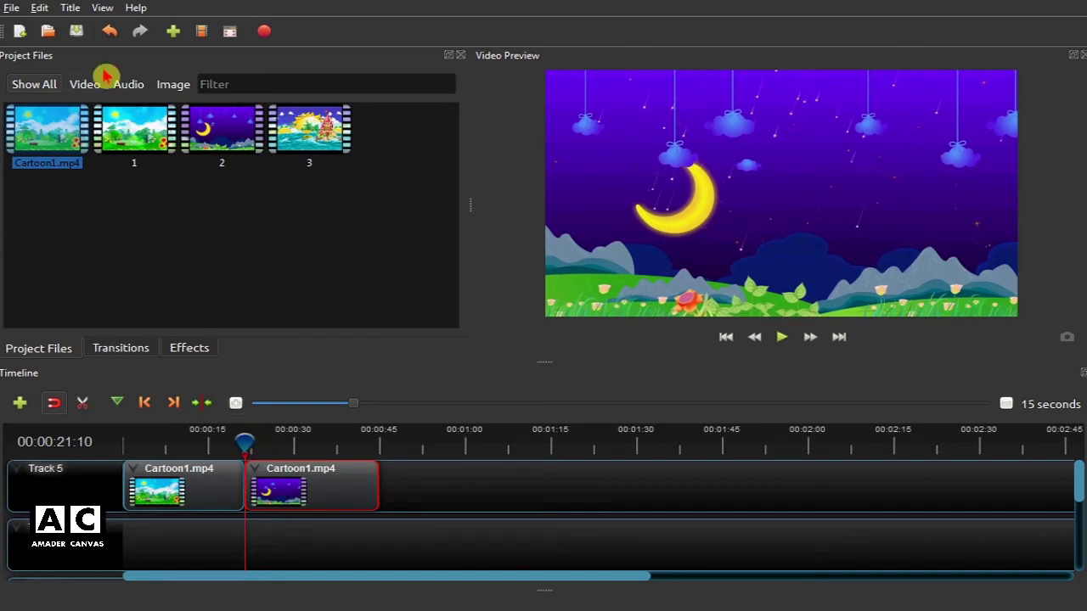
left_click(111, 33)
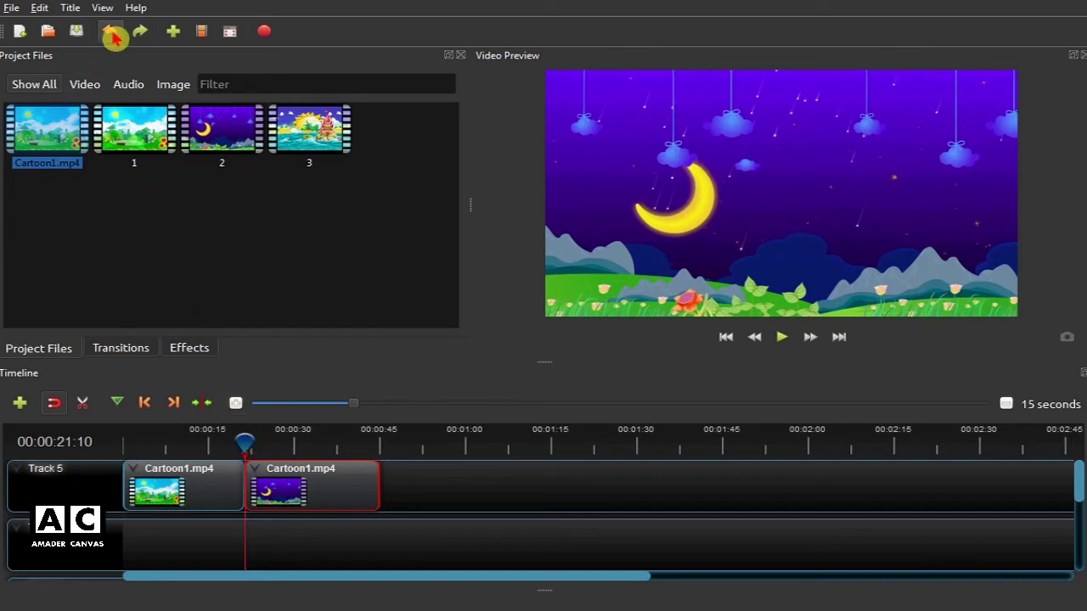
left_click(112, 34)
left_click(113, 36)
- Slice the Track 5 clip at 00:00:22:07 keeping only the left side, and undo that slice
left_click(248, 443)
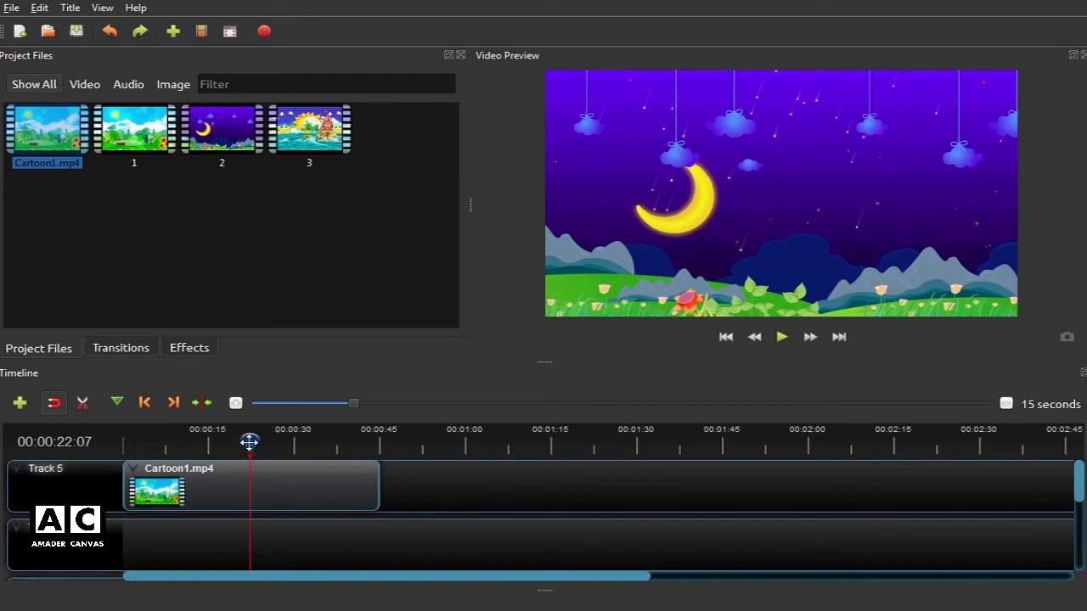
right_click(249, 443)
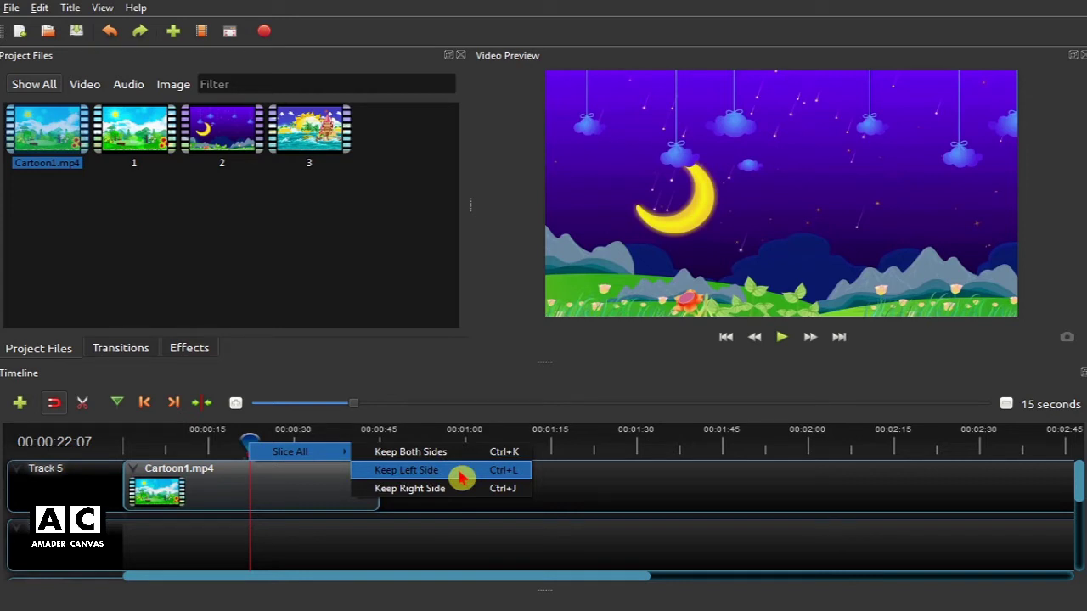
left_click(461, 479)
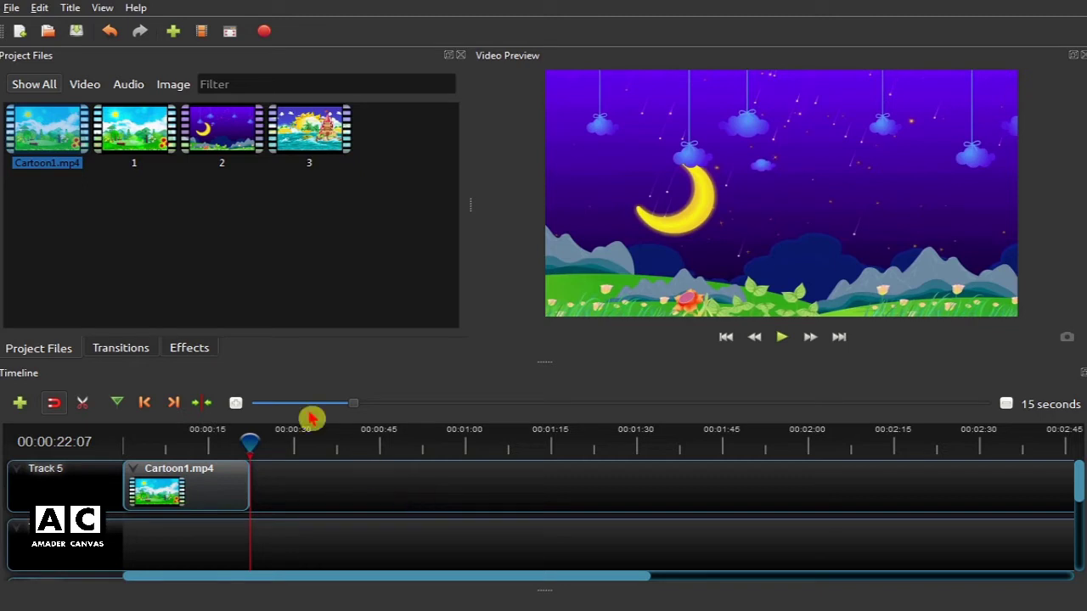
left_click(110, 35)
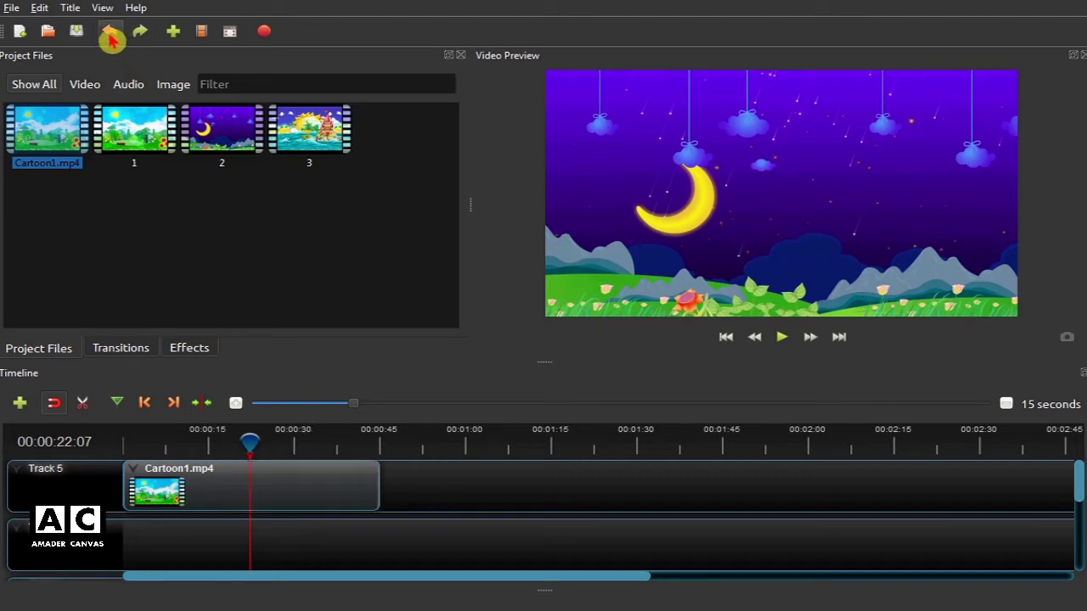
- Slice the Track 5 clip at the playhead, 00:00:22:07, keeping only the right side
right_click(248, 440)
mouse_move(304, 450)
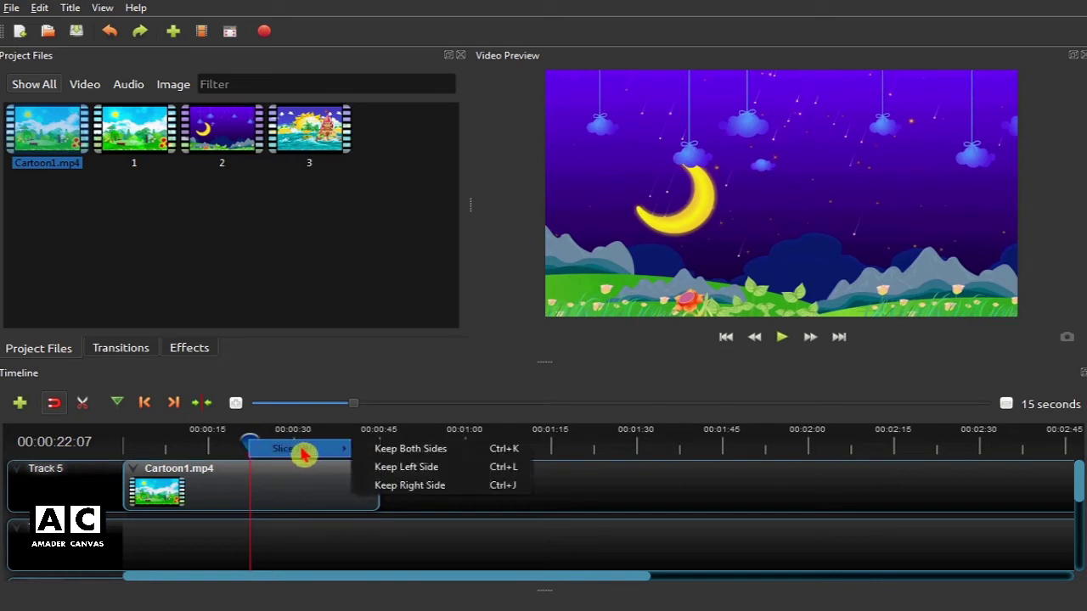
left_click(464, 490)
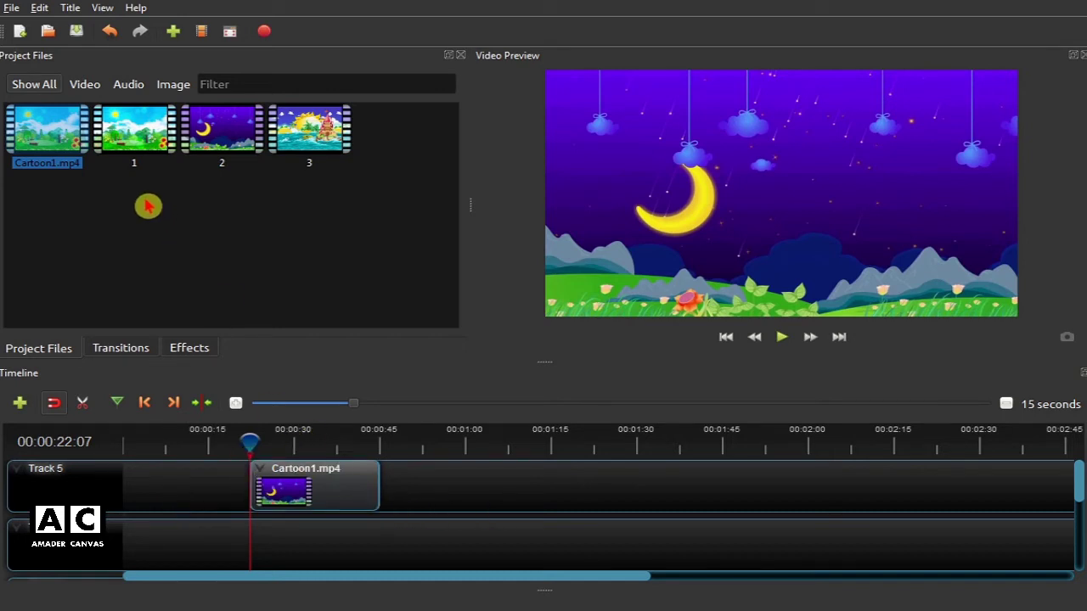
- Place Cartoon1.mp4 on Track 4 from about 28 seconds and slice the clips on both tracks at 00:00:32:04, keeping the right side
left_click_drag(53, 129, 419, 549)
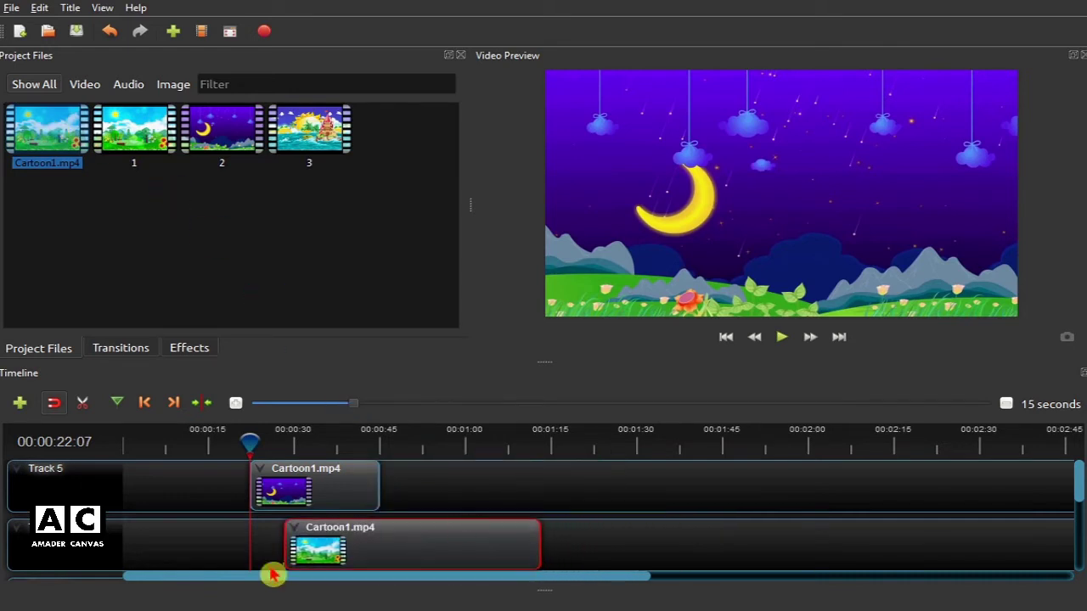
left_click_drag(247, 440, 307, 440)
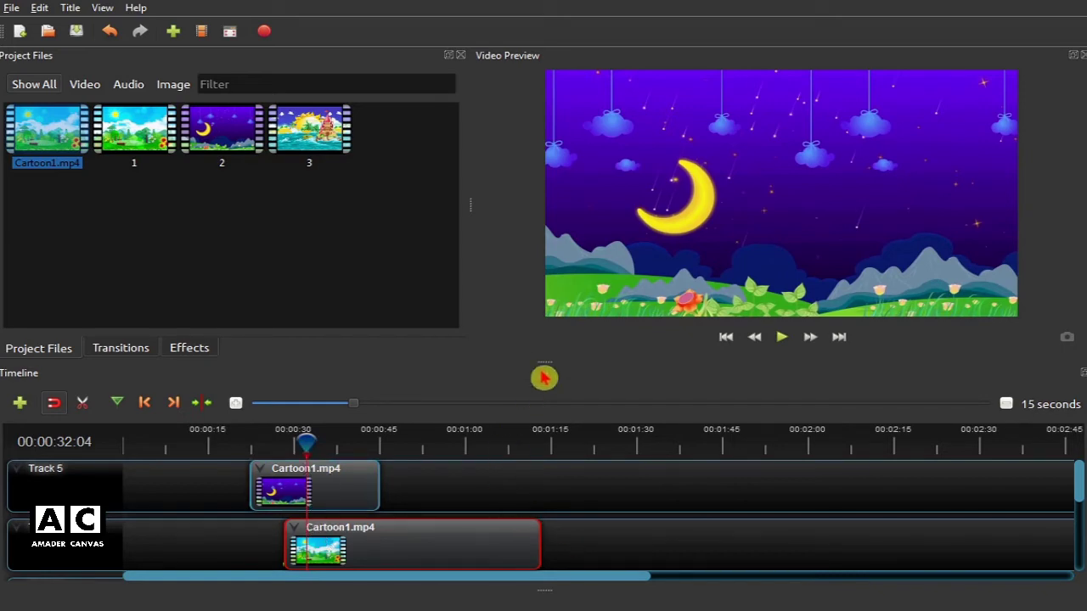
left_click_drag(536, 362, 541, 264)
left_click(565, 509)
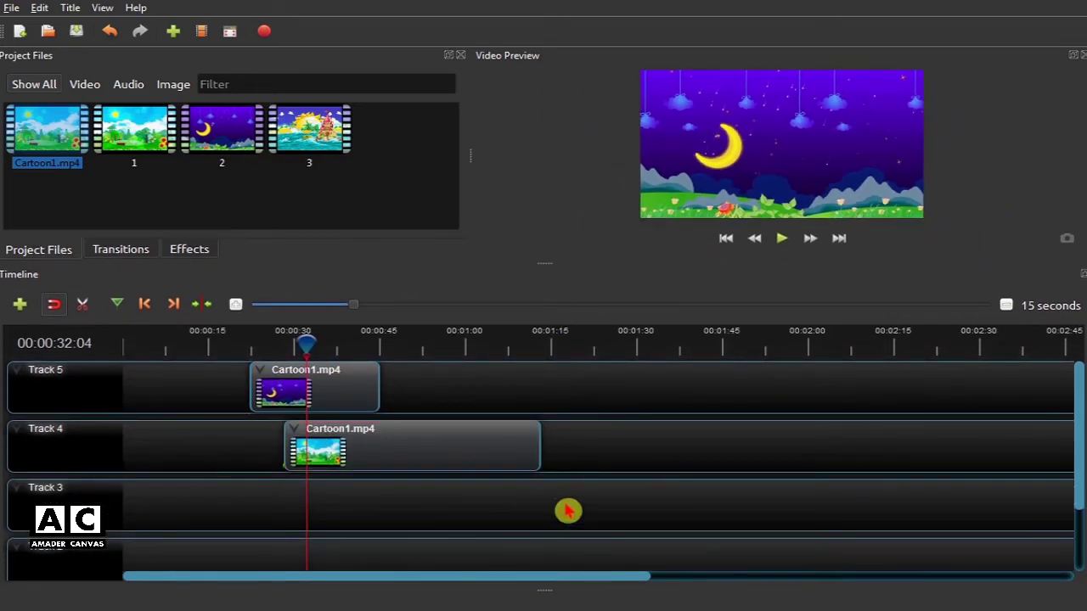
left_click_drag(588, 523, 236, 380)
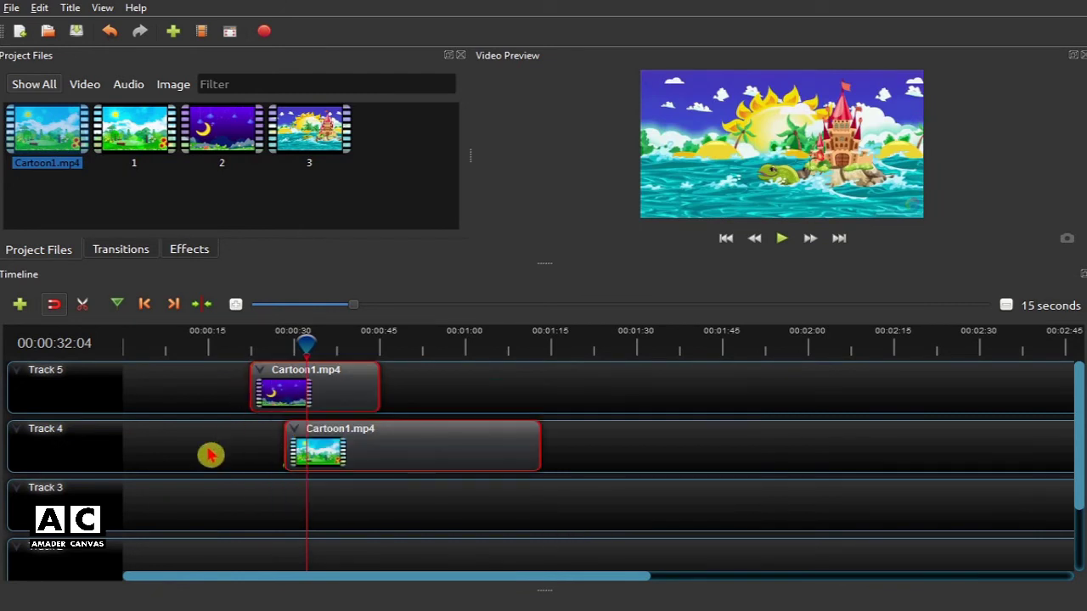
right_click(308, 344)
mouse_move(346, 351)
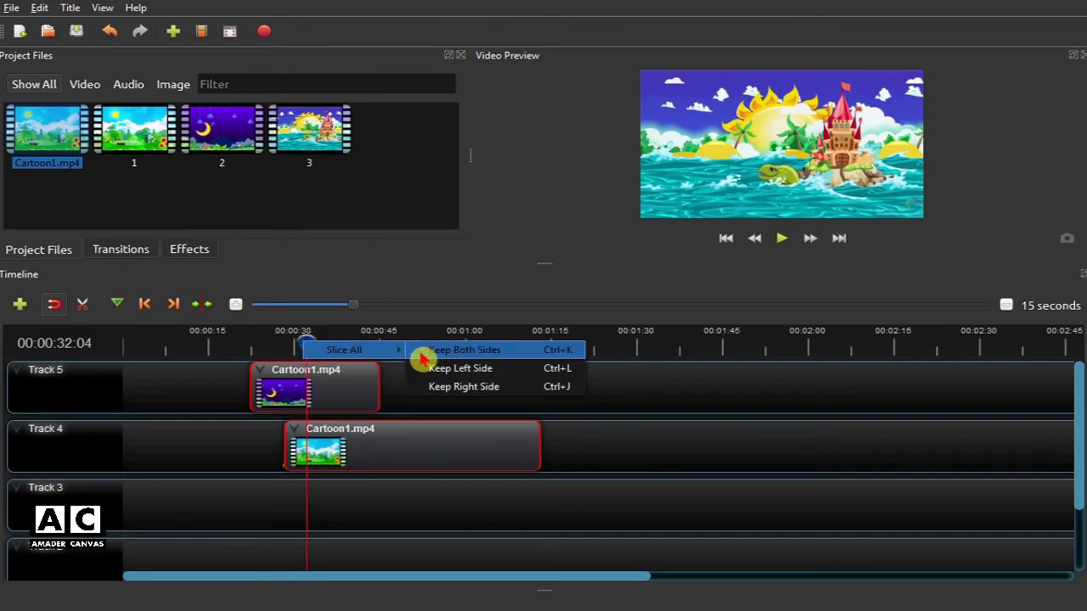
left_click(531, 390)
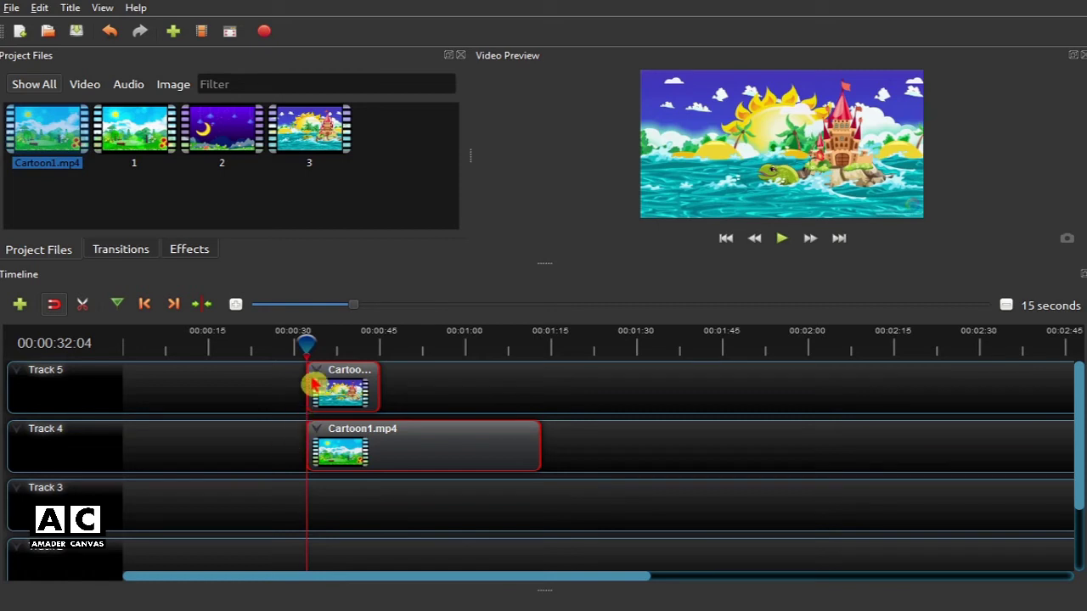
- Slice the clips on Tracks 5 and 4 at 00:00:42:06, keeping only the left side
left_click_drag(306, 343, 363, 342)
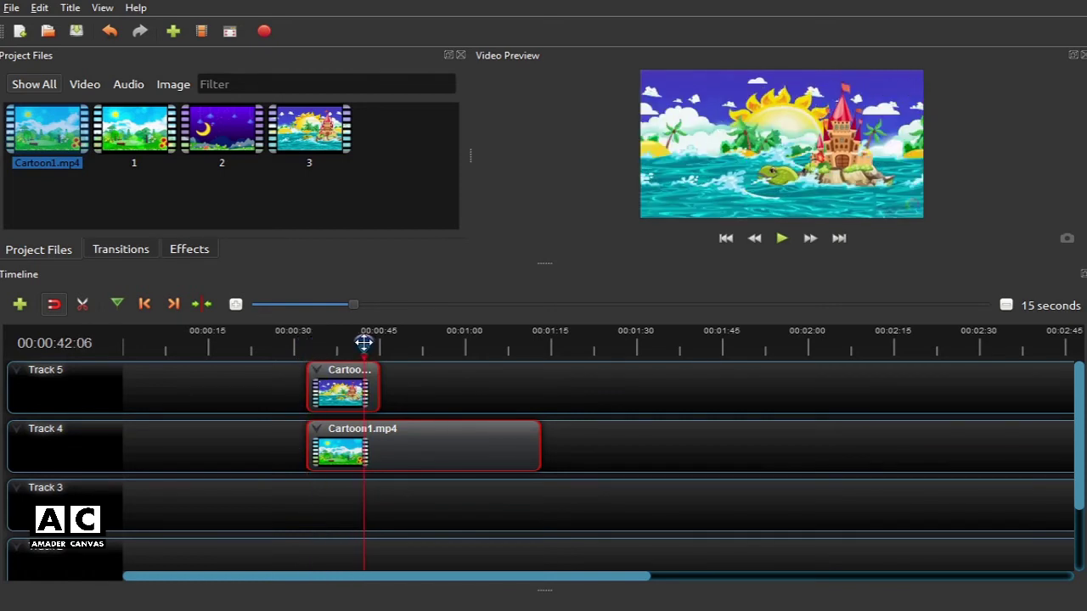
right_click(376, 357)
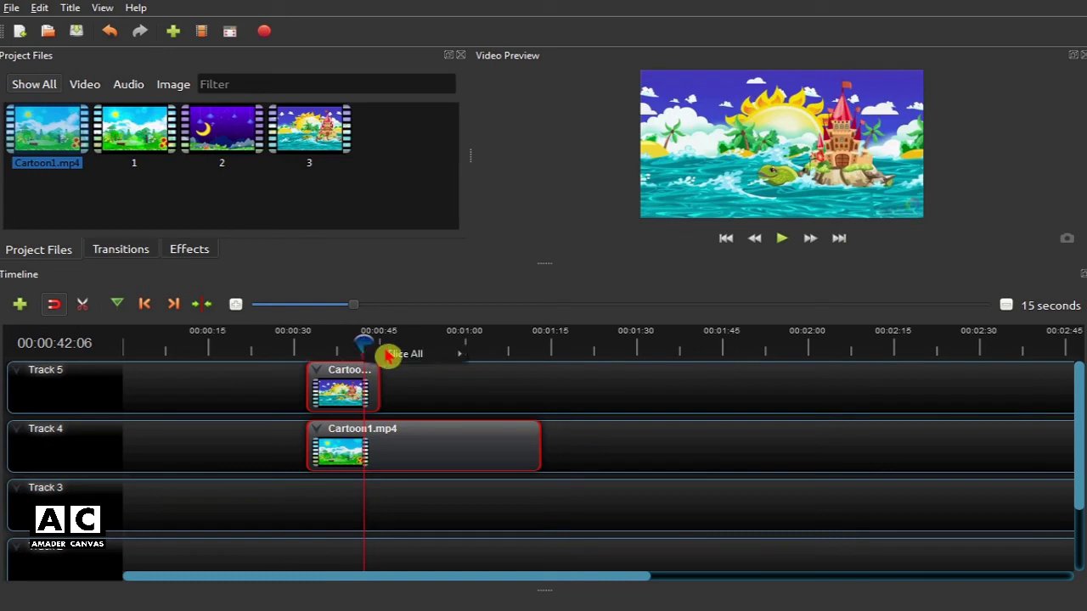
mouse_move(424, 362)
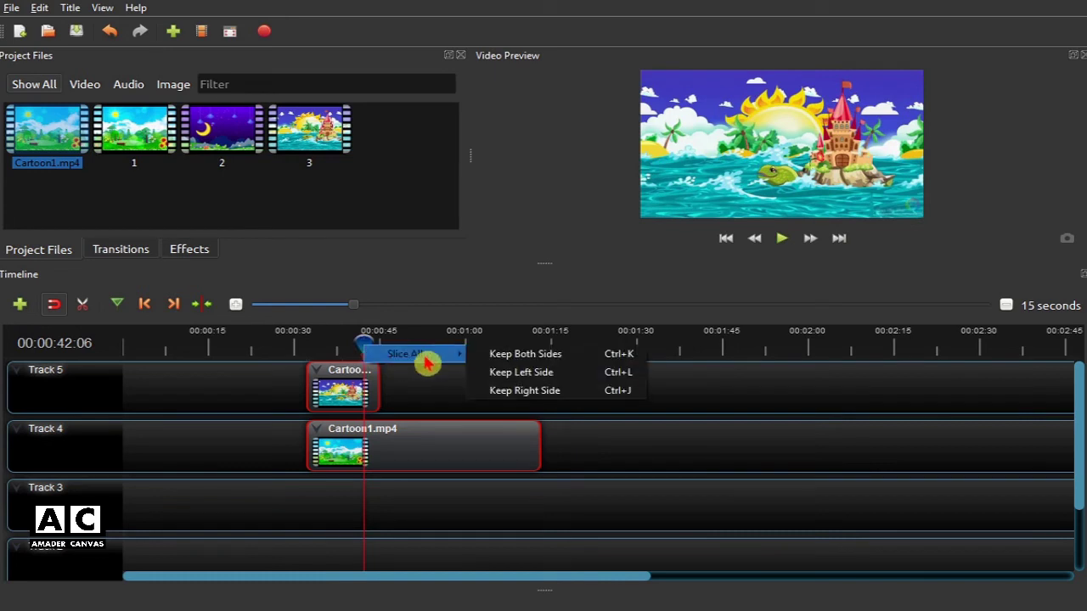
left_click(572, 377)
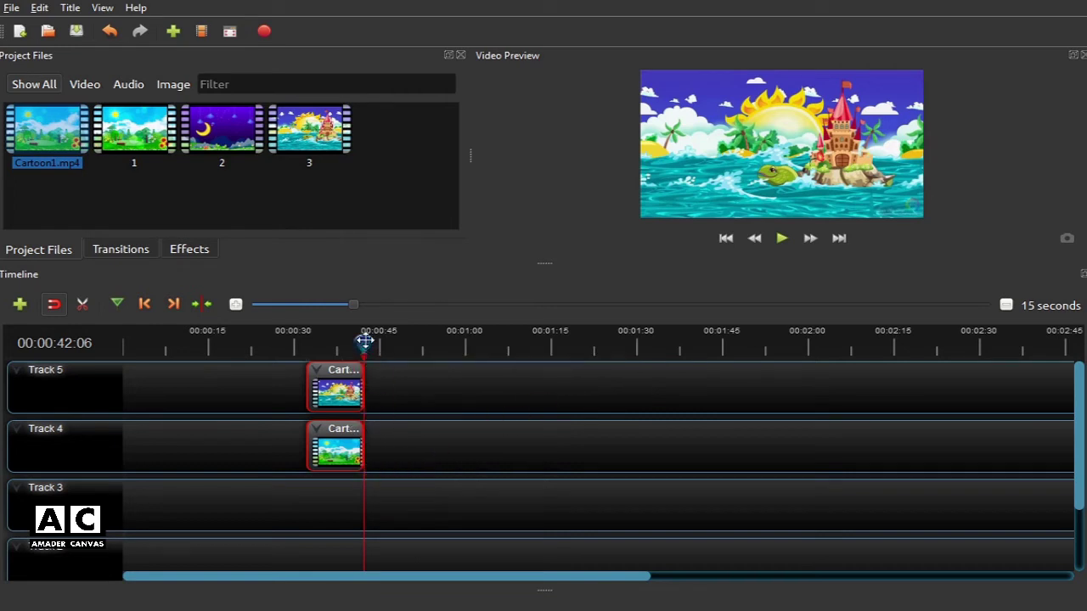
- Delete the sliced clips from Track 5 and Track 4
mouse_move(365, 340)
left_mouse_down()
mouse_move(382, 340)
mouse_move(305, 340)
mouse_move(361, 341)
left_mouse_up()
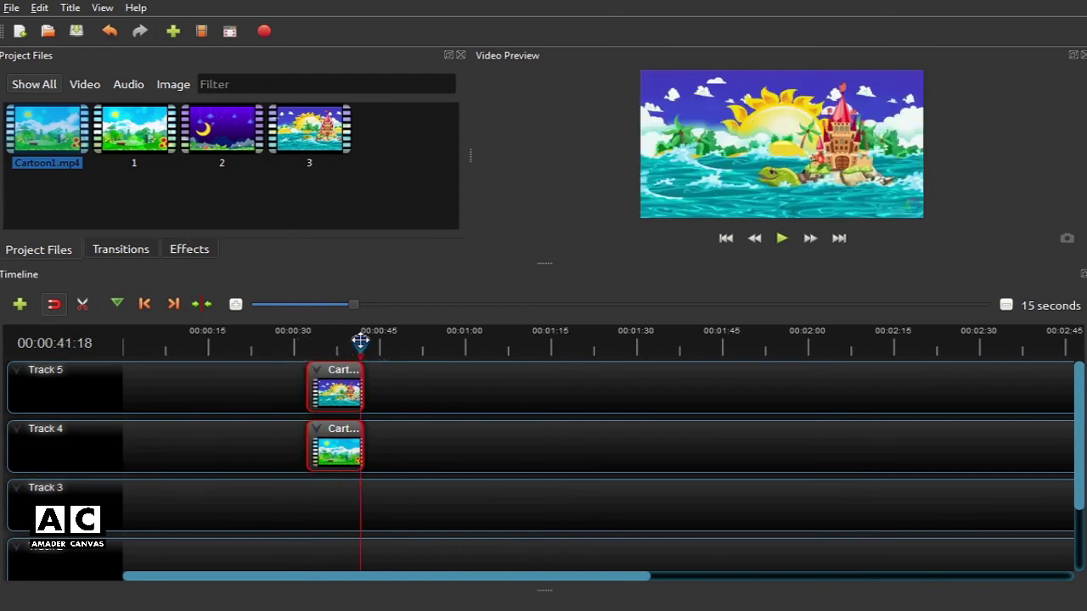
left_click(327, 386)
key("Delete")
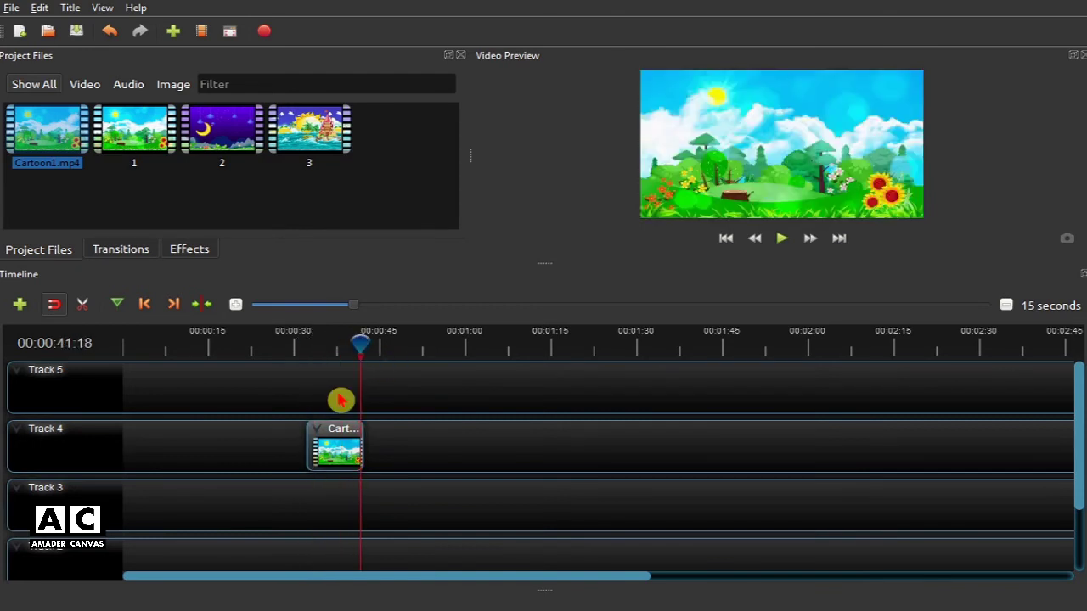
left_click(338, 452)
key("Delete")
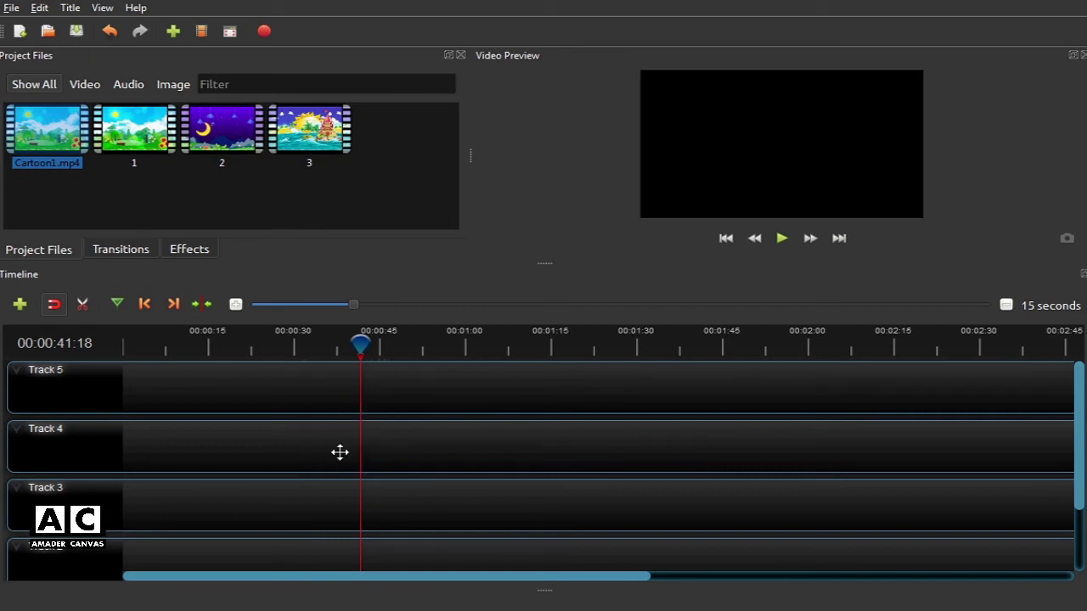
- Place a full-length Cartoon1.mp4 at the very start of Track 5 and open its properties
key("Home")
left_click_drag(46, 132, 349, 390)
left_click_drag(242, 388, 268, 392)
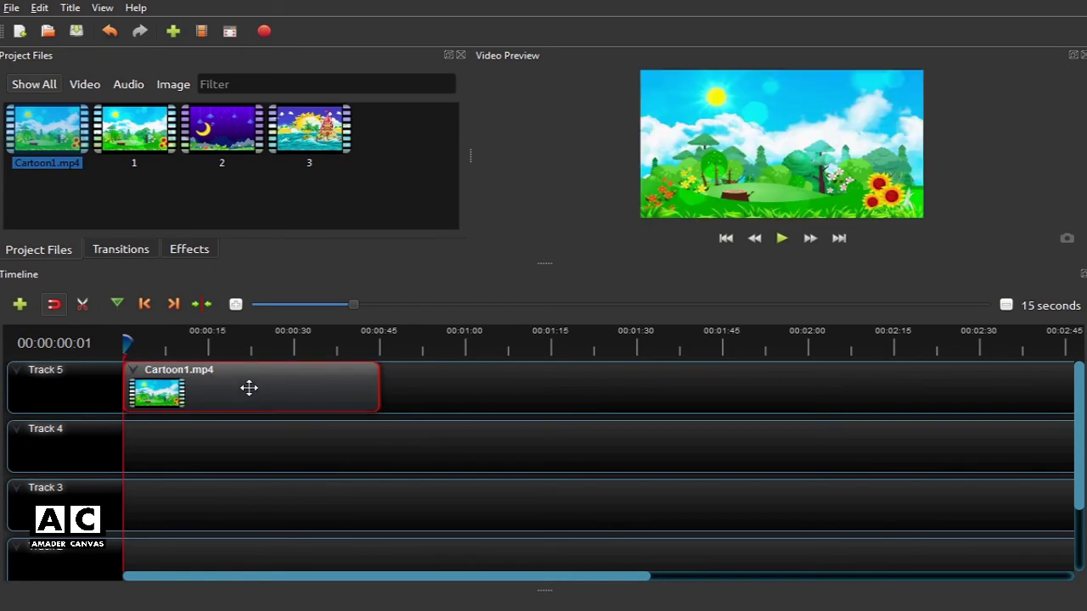
right_click(259, 397)
left_click(280, 358)
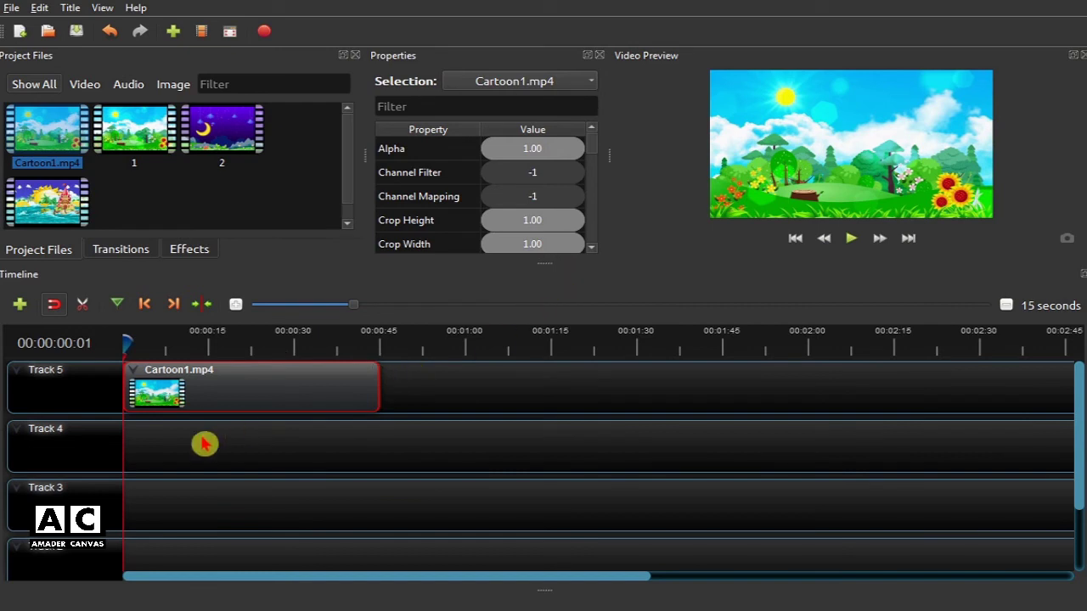
- Set the Start property of the Cartoon1.mp4 clip on Track 5 to 15 seconds
left_click_drag(124, 342, 159, 342)
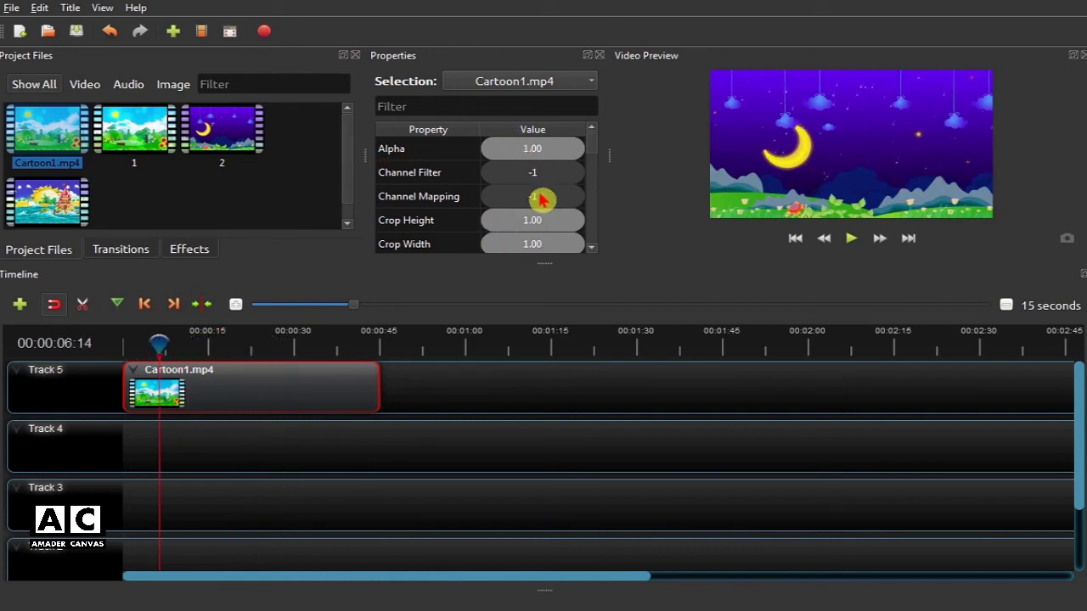
scroll(542, 199, "down", 2)
scroll(541, 199, "down", 6)
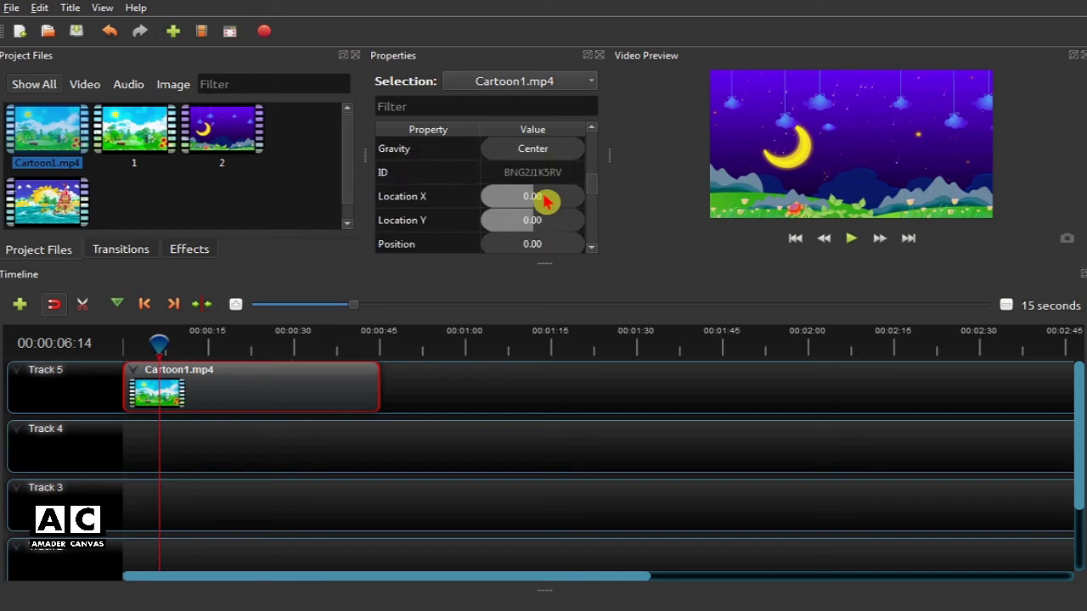
scroll(433, 222, "down", 2)
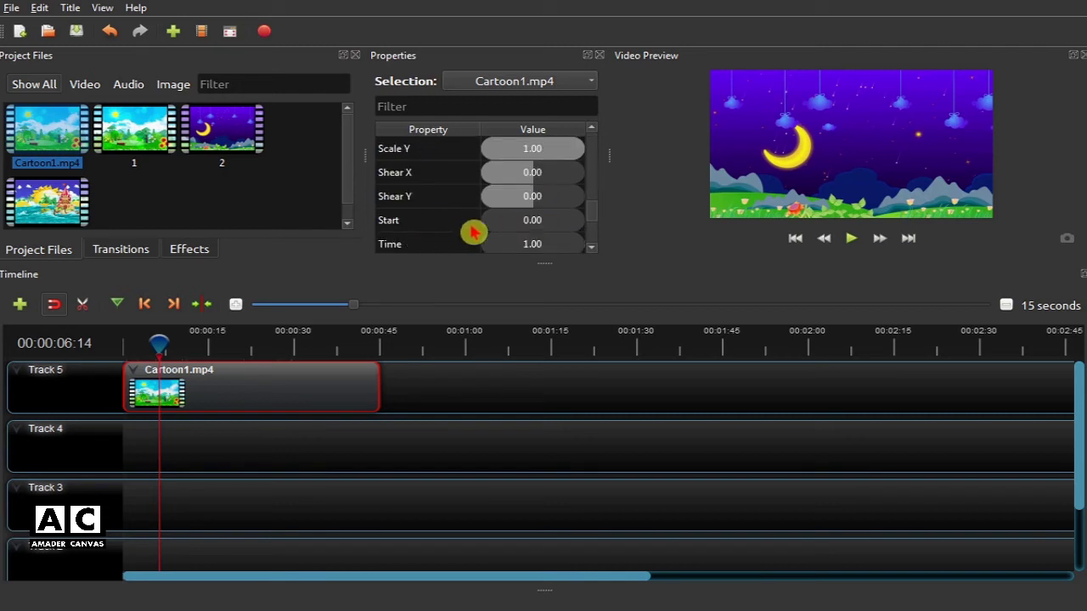
left_click(528, 222)
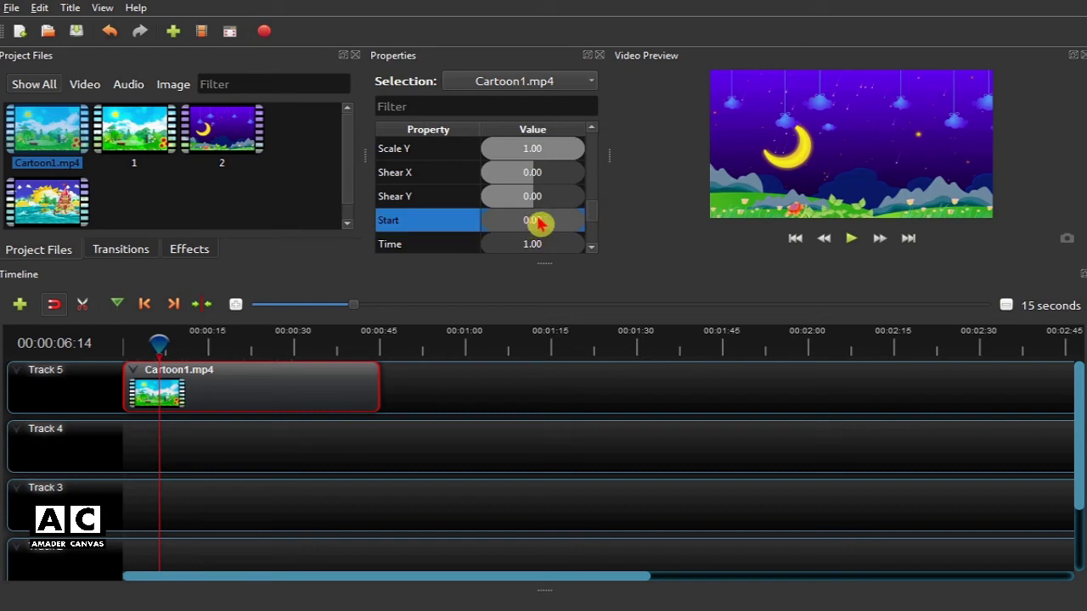
double_click(526, 220)
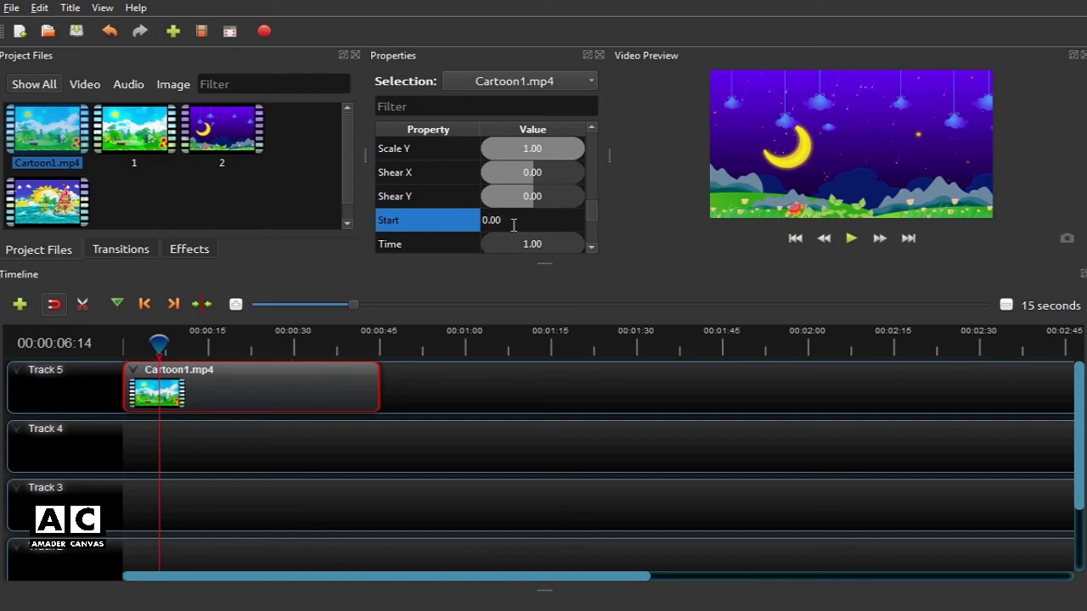
scroll(512, 225, "up", 2)
scroll(485, 245, "down", 2)
left_click_drag(494, 218, 486, 225)
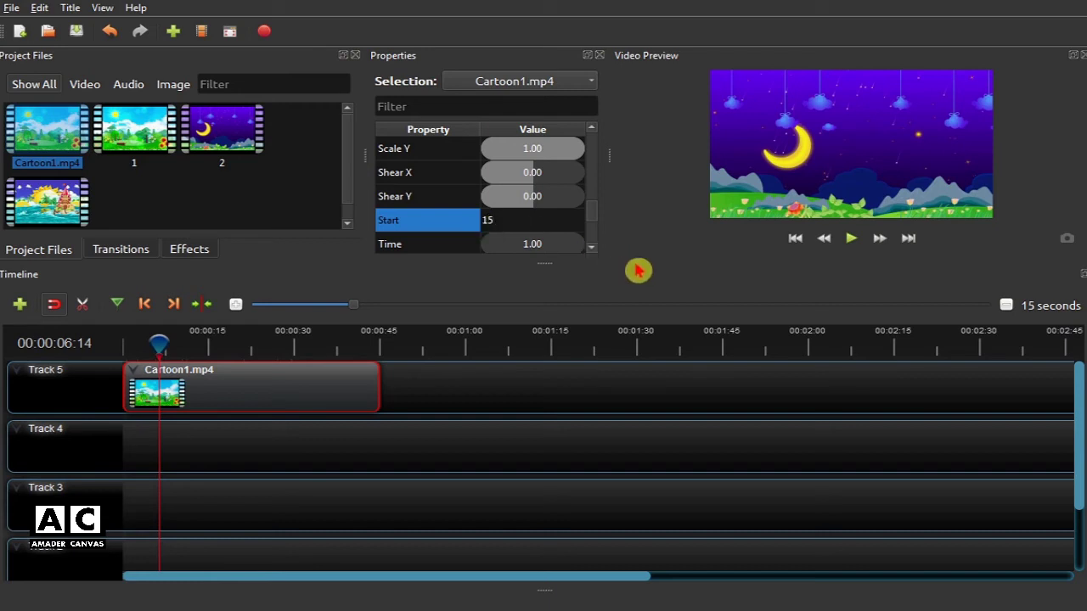
key("Return")
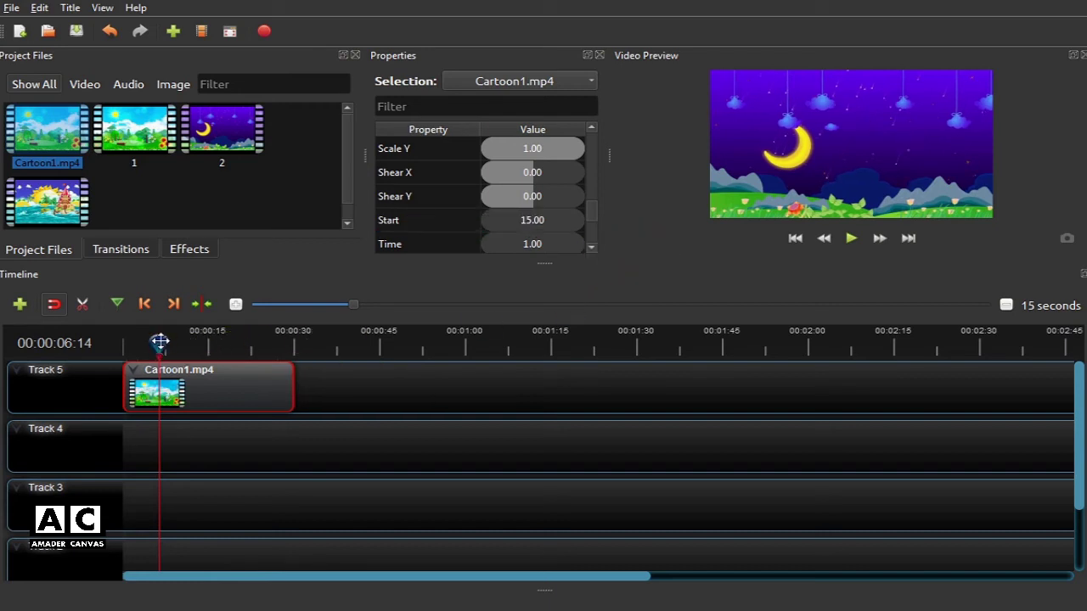
- Play the trimmed clip from the start of the timeline, stop playback, and jump to about 6 seconds
left_click_drag(160, 342, 123, 343)
left_click(846, 302)
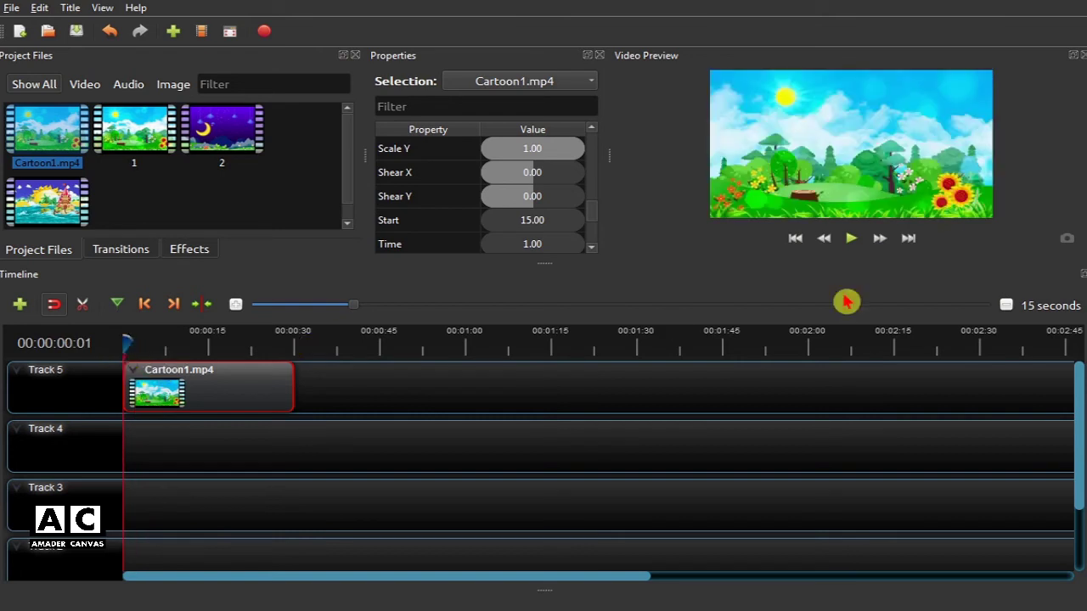
left_click(853, 243)
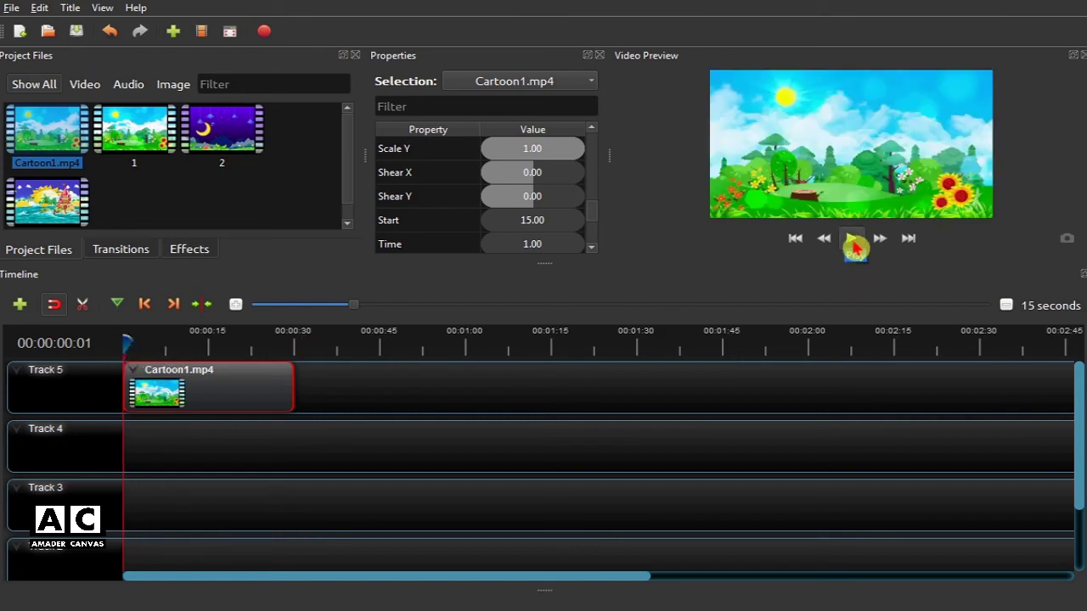
left_click(852, 241)
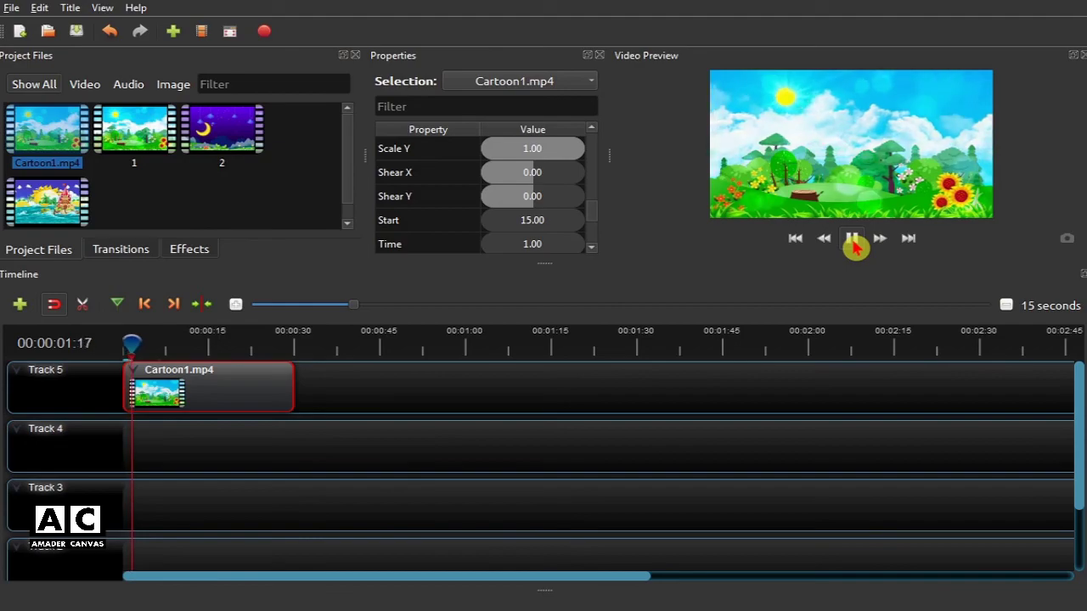
left_click(852, 241)
left_click(157, 343)
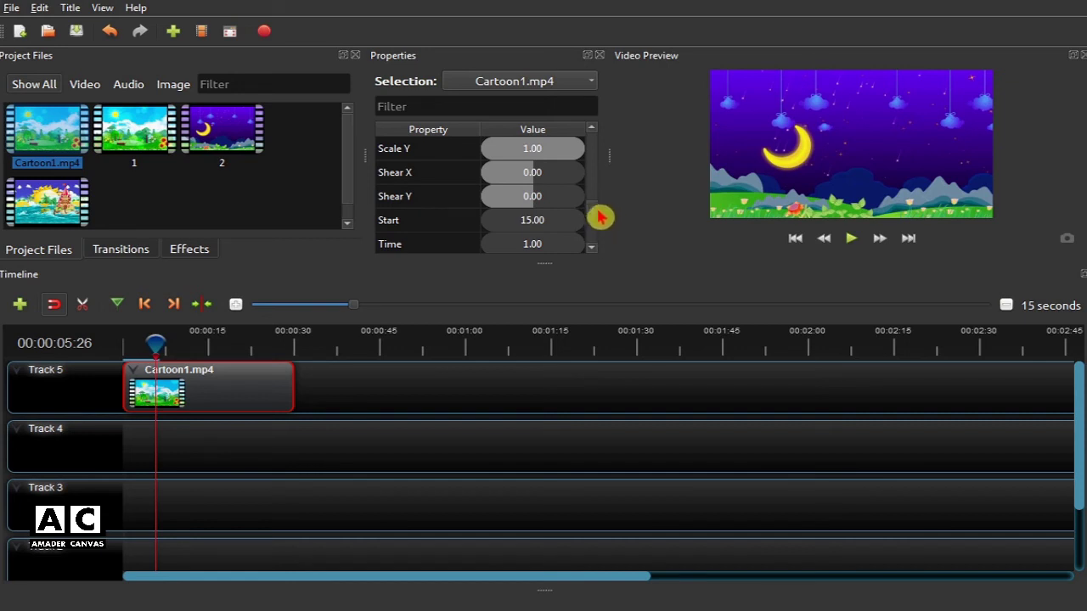
- Set the End property of the Cartoon1.mp4 clip on Track 5 to 35 seconds
scroll(538, 175, "up", 5)
left_click(538, 173)
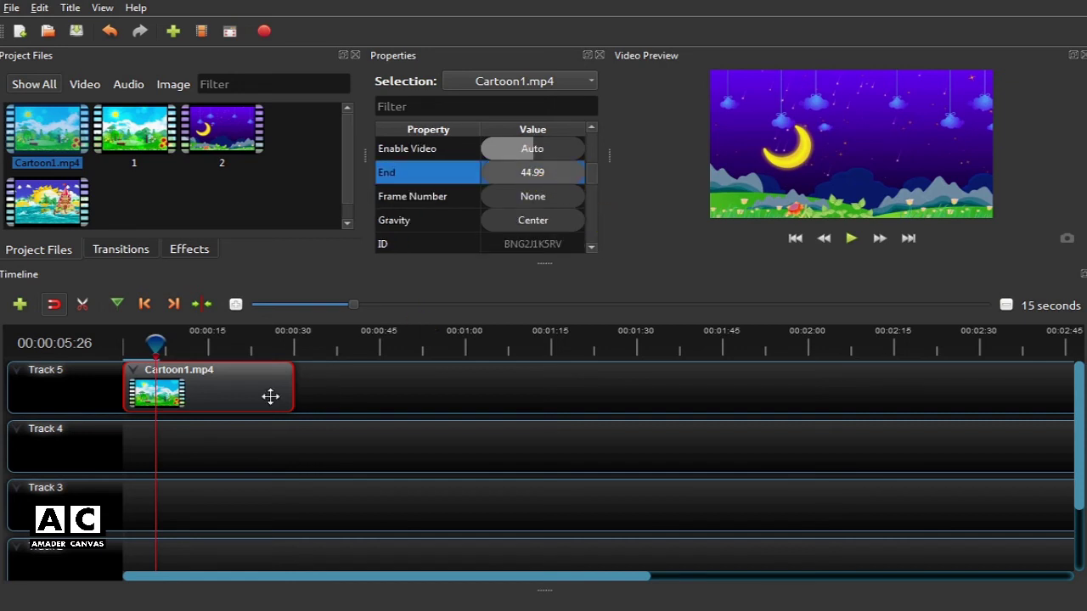
double_click(525, 170)
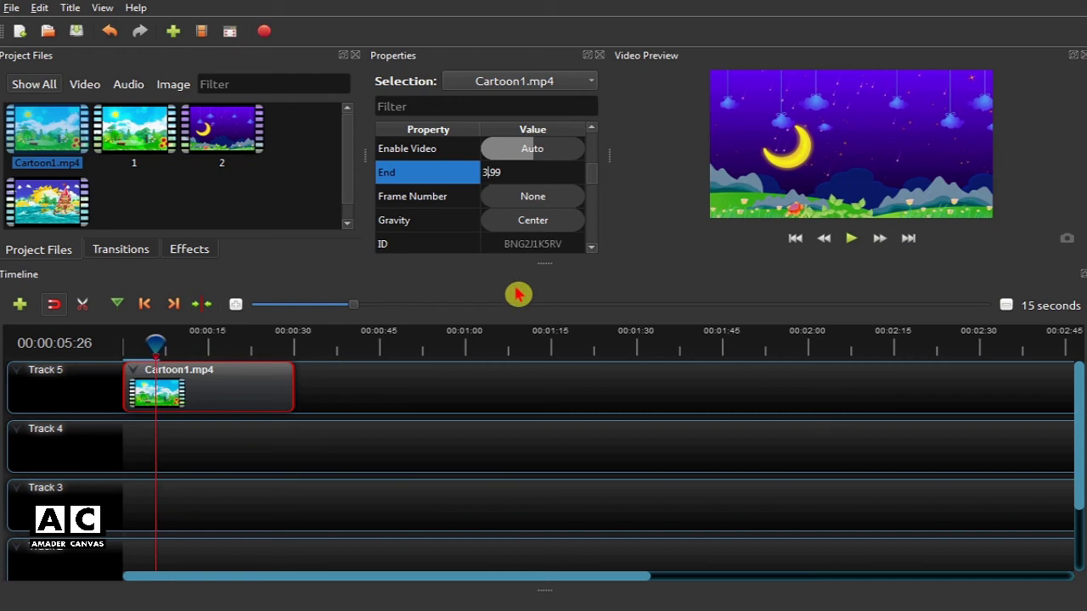
type("35")
key("Return")
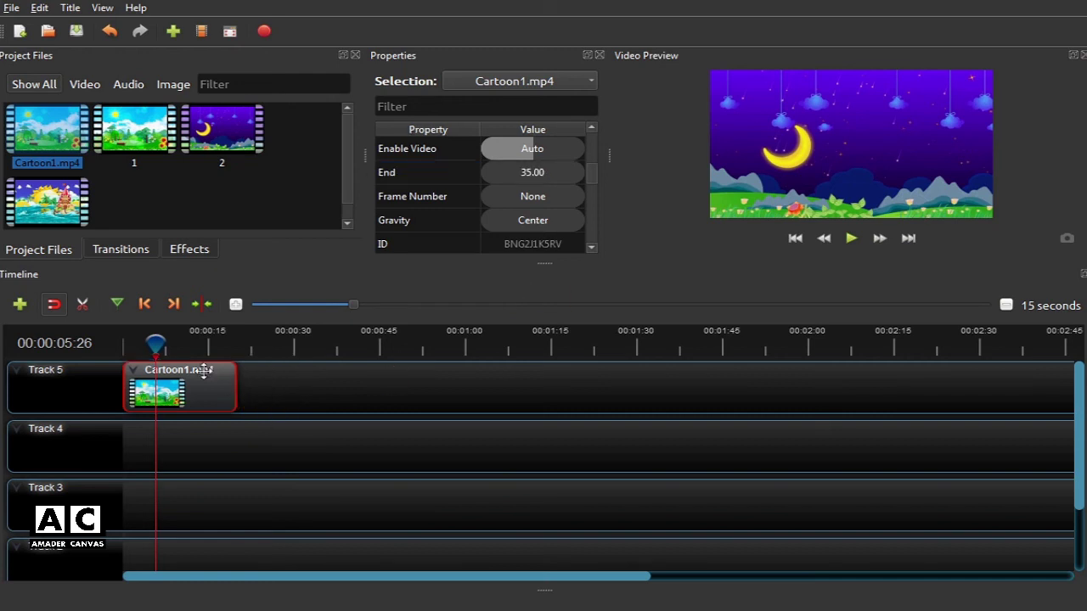
- Return the playhead to the timeline start to check the beginning of the trimmed clip
left_click_drag(156, 344, 123, 337)
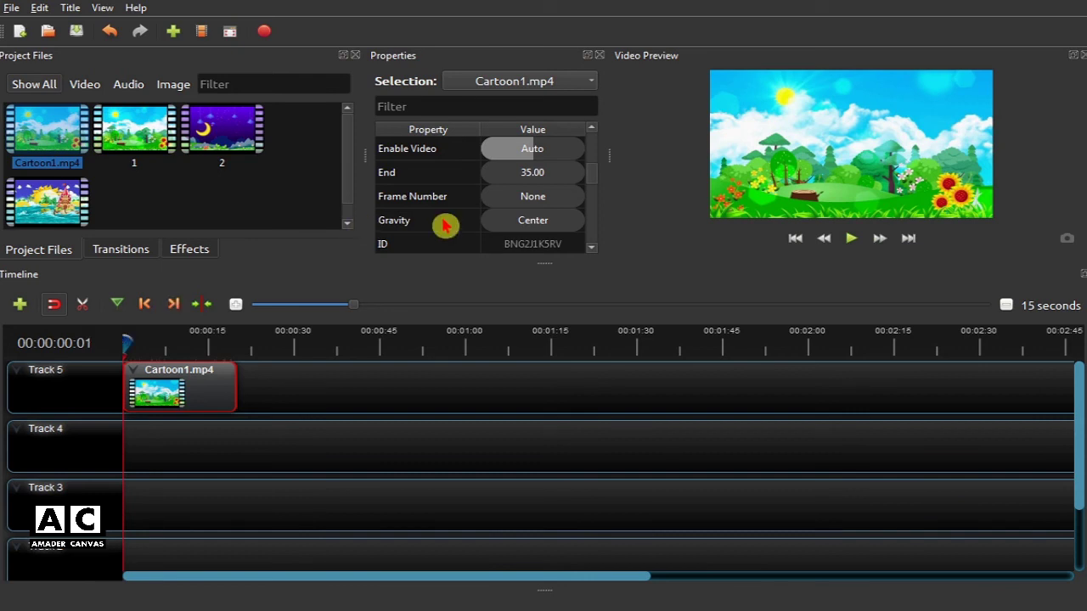
mouse_move(127, 342)
left_mouse_down()
mouse_move(196, 342)
mouse_move(123, 343)
left_mouse_up()
left_click(281, 393)
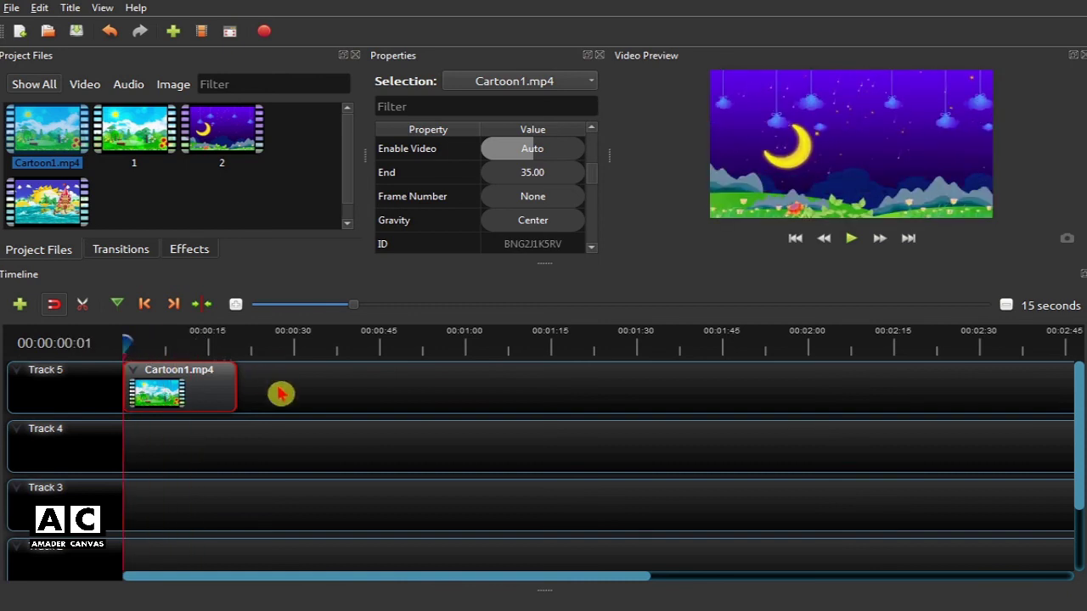
- Delete the trimmed clip from Track 5 and place a full-length Cartoon1.mp4 at the very start of Track 4
left_click(186, 391)
key("Delete")
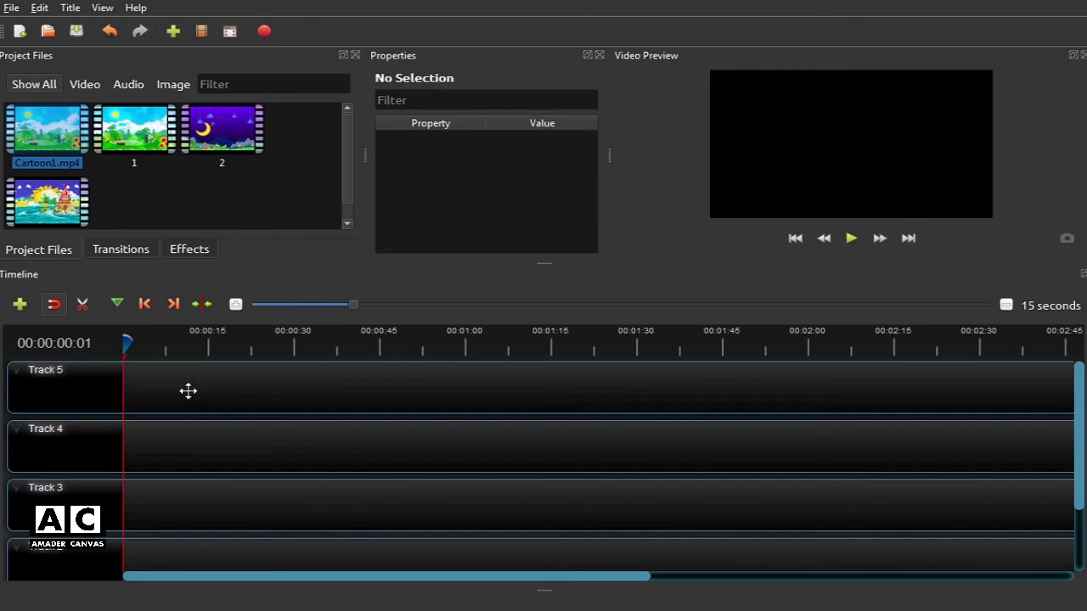
left_click(202, 402)
left_click_drag(48, 128, 242, 453)
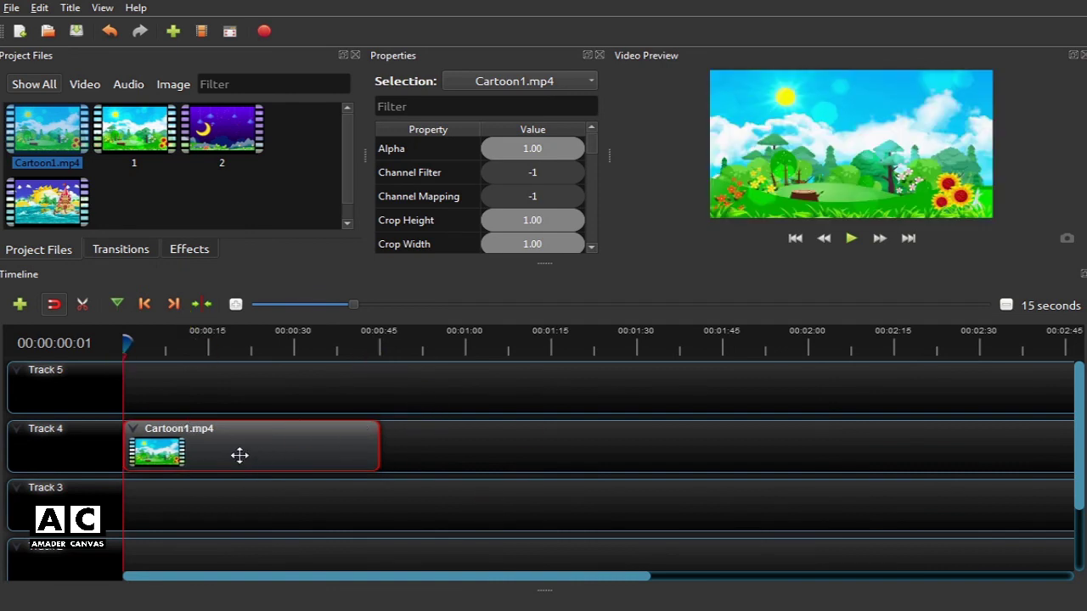
- Cut the Track 4 clip into six pieces with the Razor Tool at about 13, 20, 27, 33 and 38 seconds
left_click(84, 307)
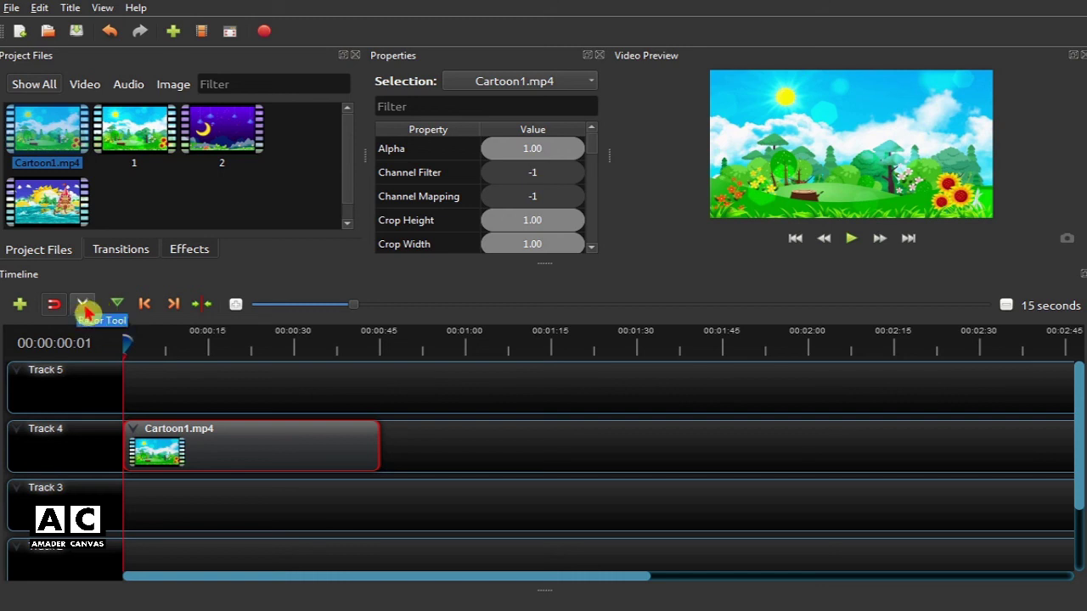
left_click(85, 309)
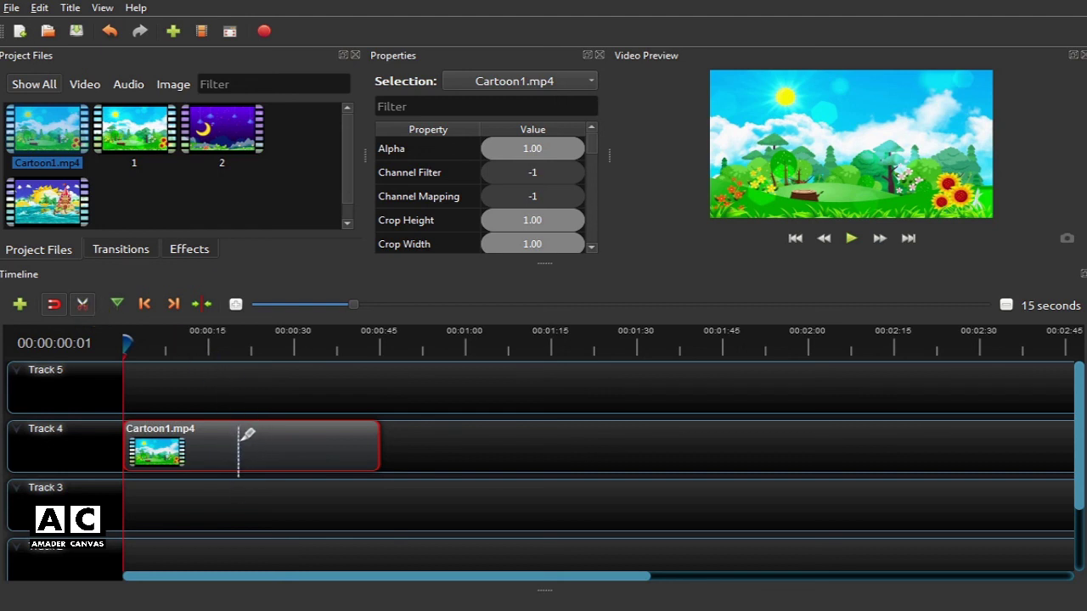
left_click(262, 428)
left_click(245, 428)
left_click(238, 432)
left_click(227, 428)
left_click(196, 428)
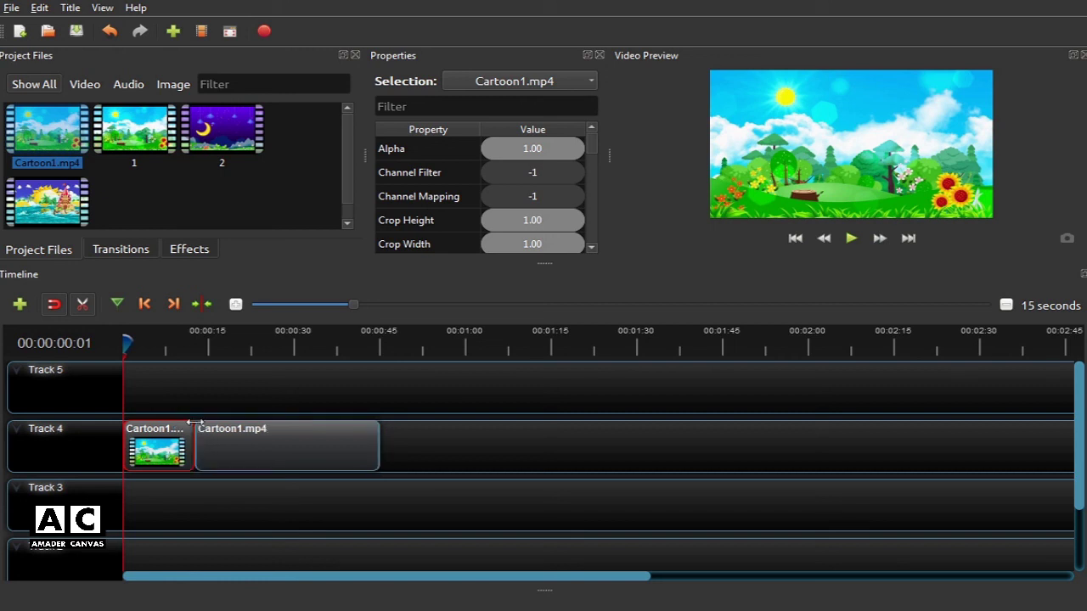
left_click(239, 428)
left_click(276, 429)
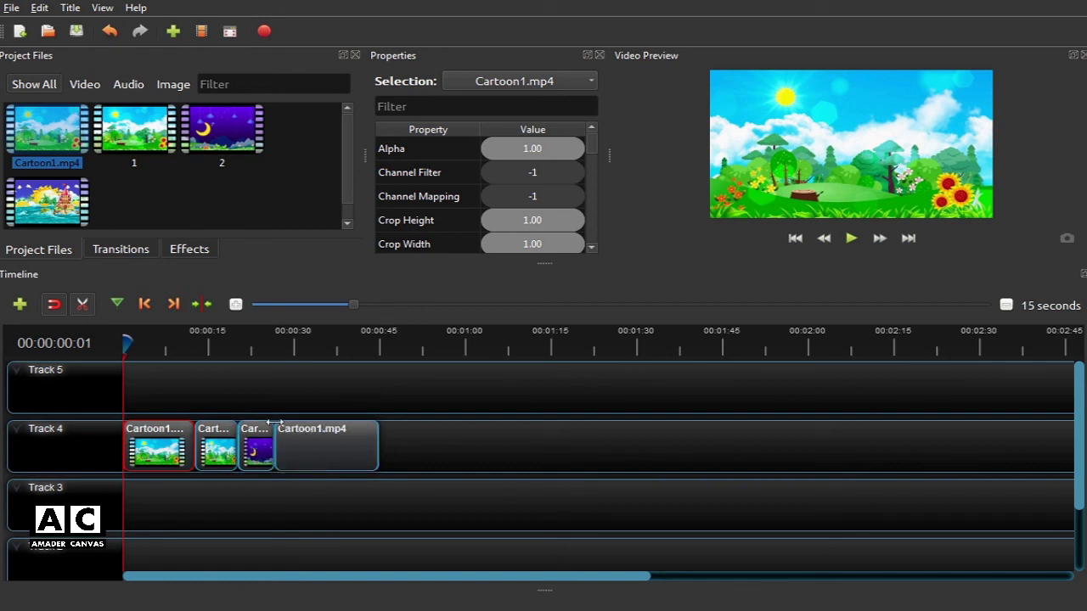
left_click(310, 429)
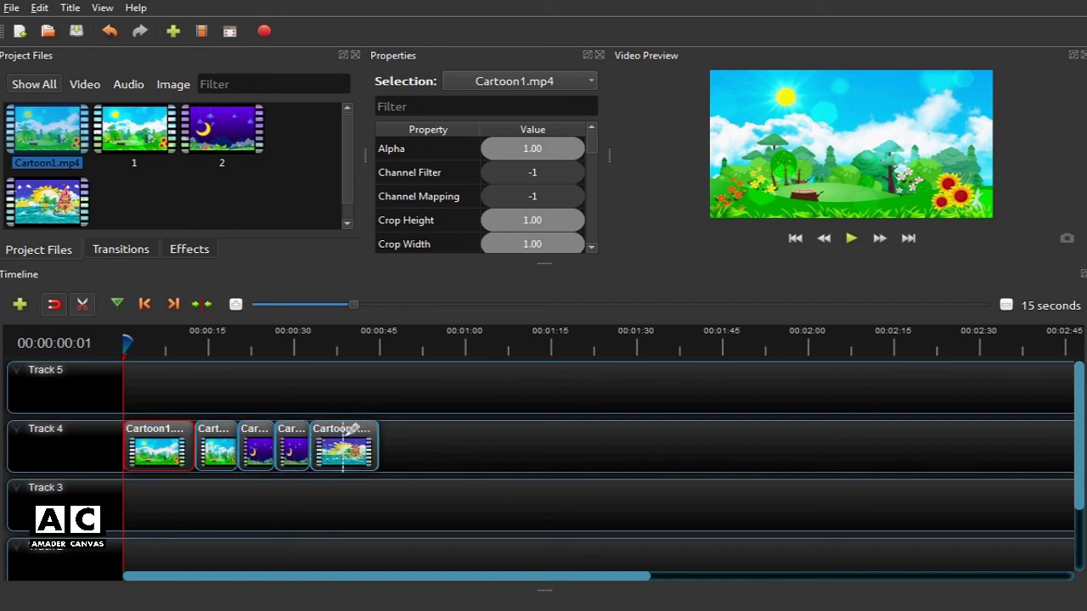
left_click(343, 429)
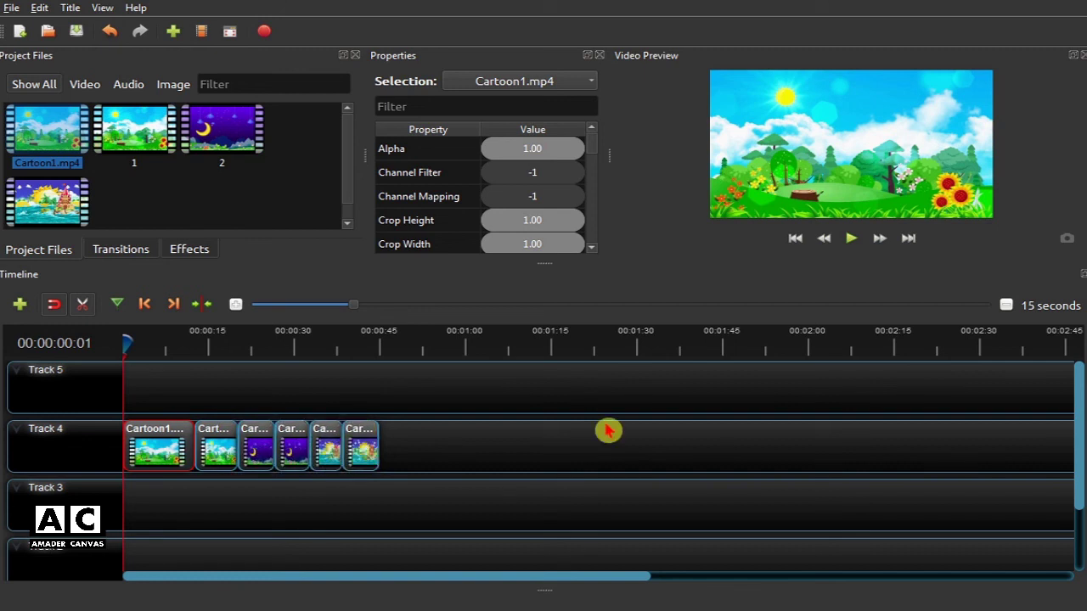